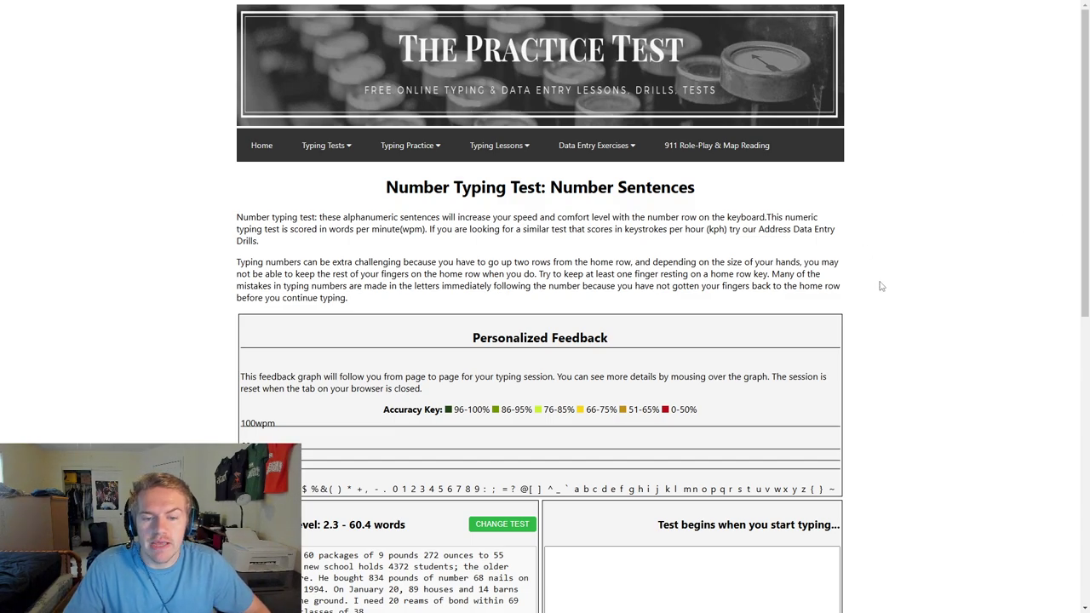
{"action": "scroll", "coordinate": [889, 286], "scroll_direction": "down", "scroll_amount": 2}
{"action": "scroll", "coordinate": [901, 293], "scroll_direction": "up", "scroll_amount": 2}
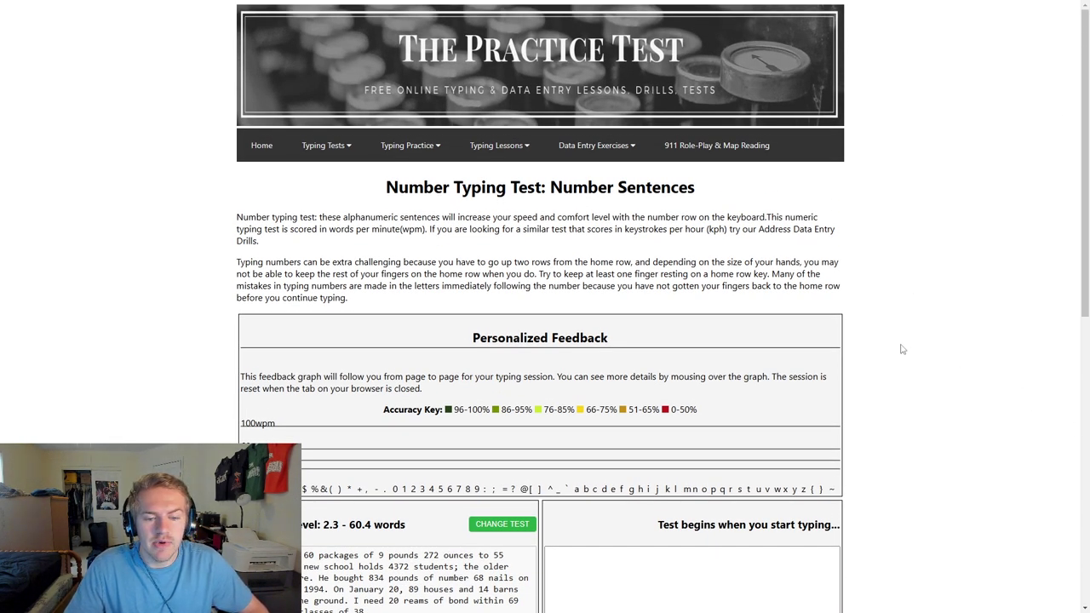
{"action": "scroll", "coordinate": [903, 347], "scroll_direction": "down", "scroll_amount": 2}
{"action": "scroll", "coordinate": [907, 348], "scroll_direction": "up", "scroll_amount": 2}
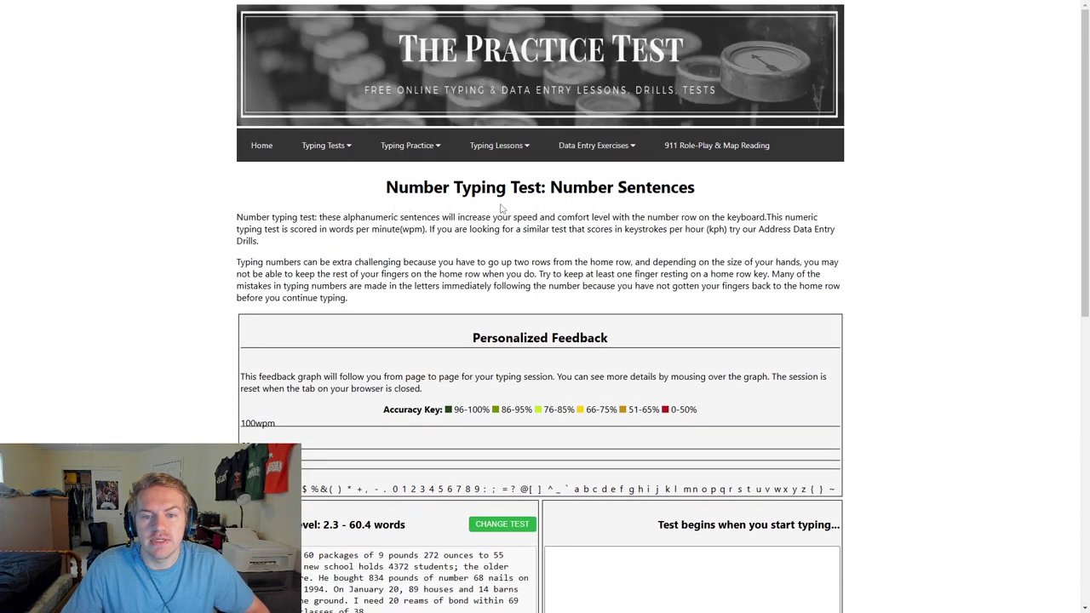
Begin the number typing test by entering "She shipped 60 packages of 9 pounds 272 ounces to 55 cities".
{"action": "scroll", "coordinate": [619, 223], "scroll_direction": "down", "scroll_amount": 2}
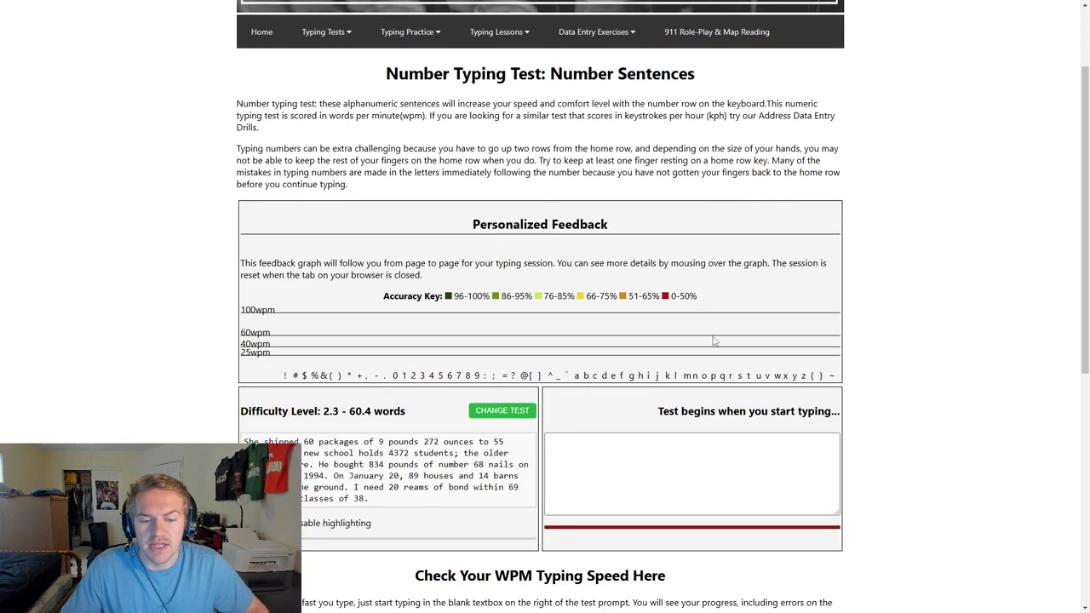
{"action": "left_click", "coordinate": [592, 383]}
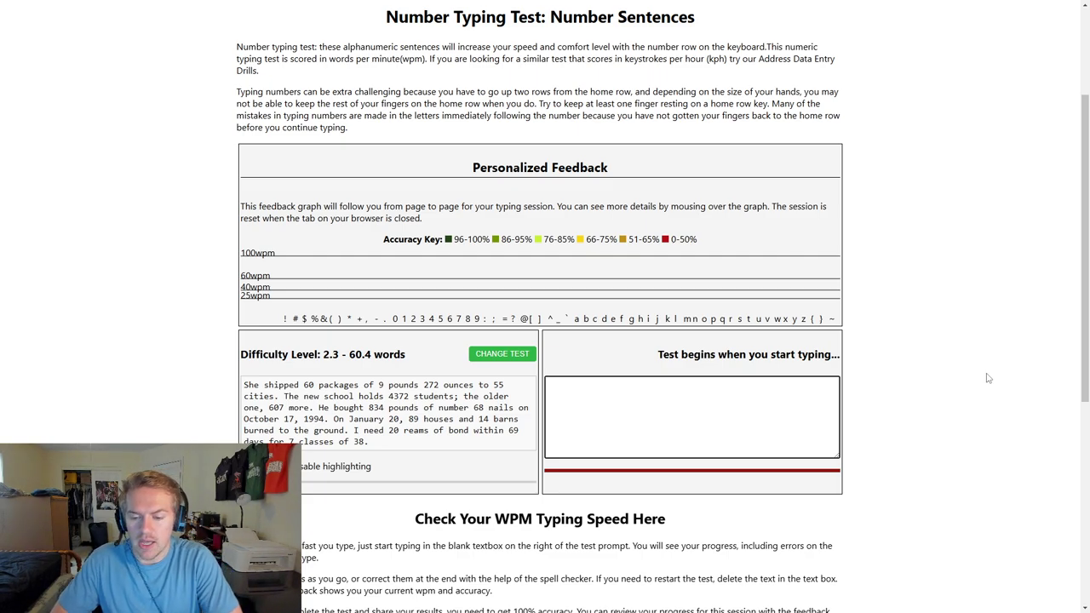
{"action": "type", "text": "She shipped"}
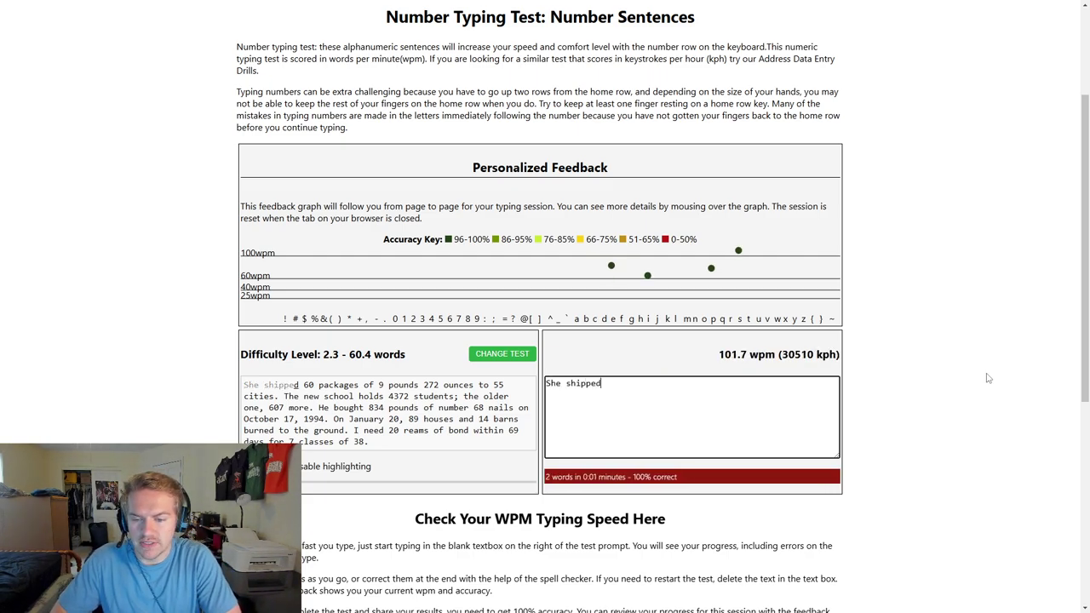
{"action": "type", "text": " 60 pa"}
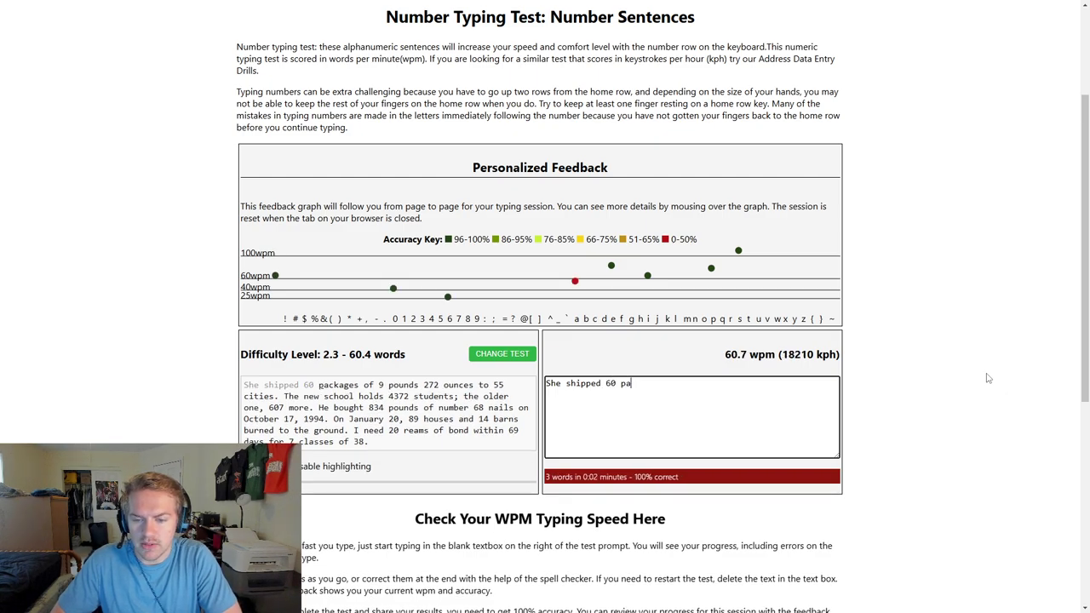
{"action": "type", "text": "ckages of 9 p"}
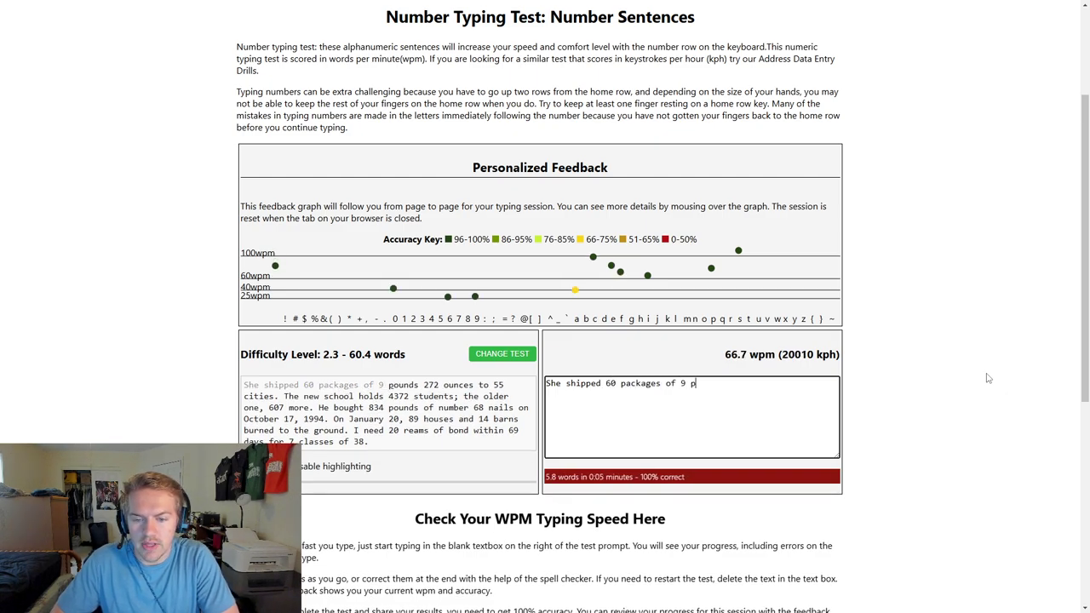
{"action": "type", "text": "ounds 272 ounce"}
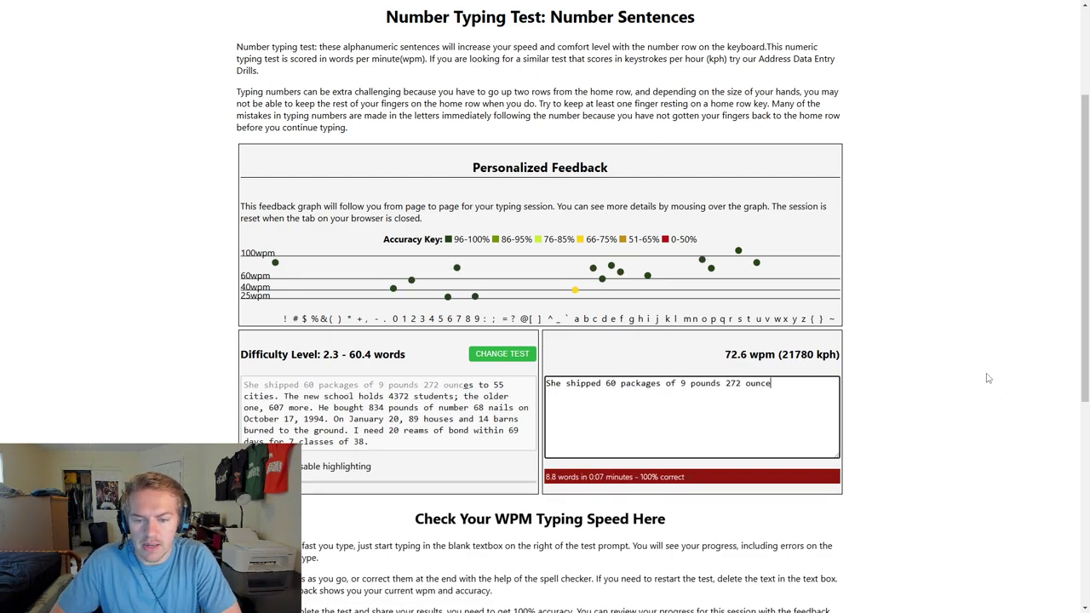
{"action": "type", "text": "s to 55 citie"}
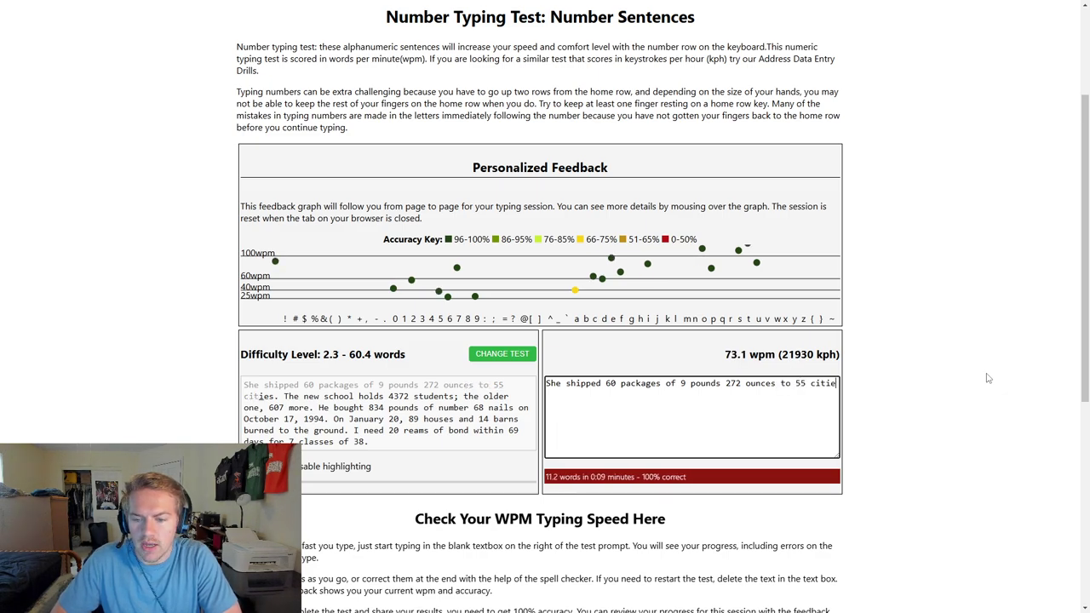
Finish the first sentence with its period and continue the test with "The new school holds 4372 students; the older".
{"action": "type", "text": "s. The new school ho"}
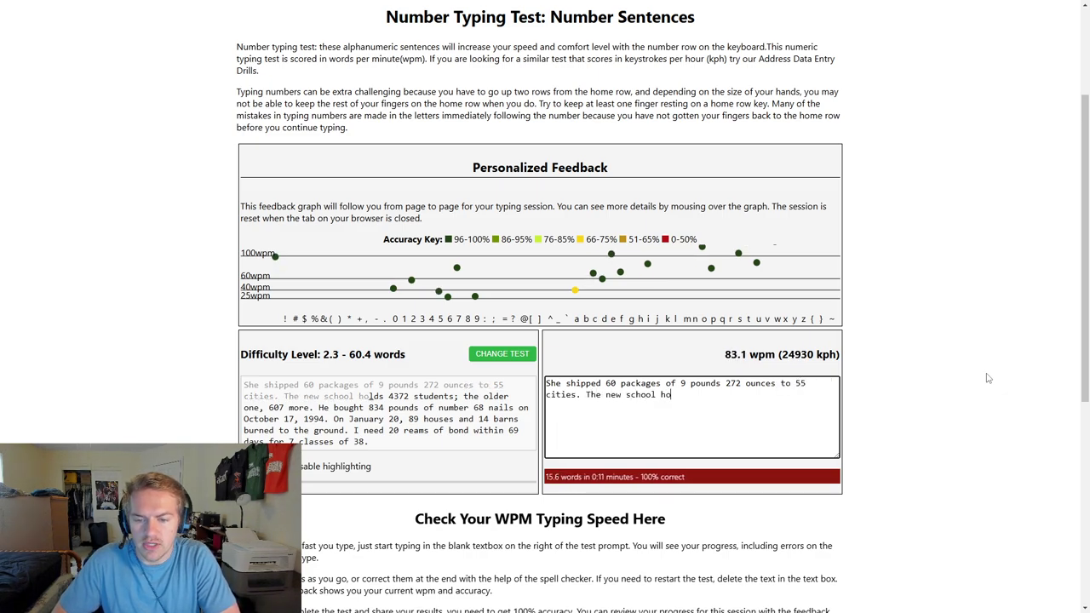
{"action": "type", "text": "lds 4372 students"}
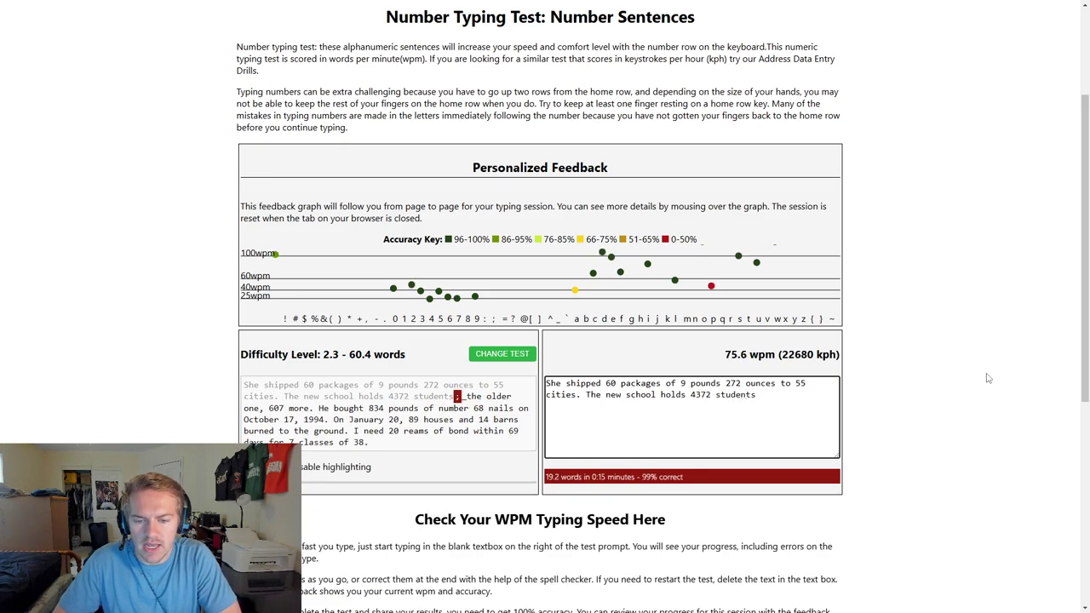
{"action": "type", "text": "; the older "}
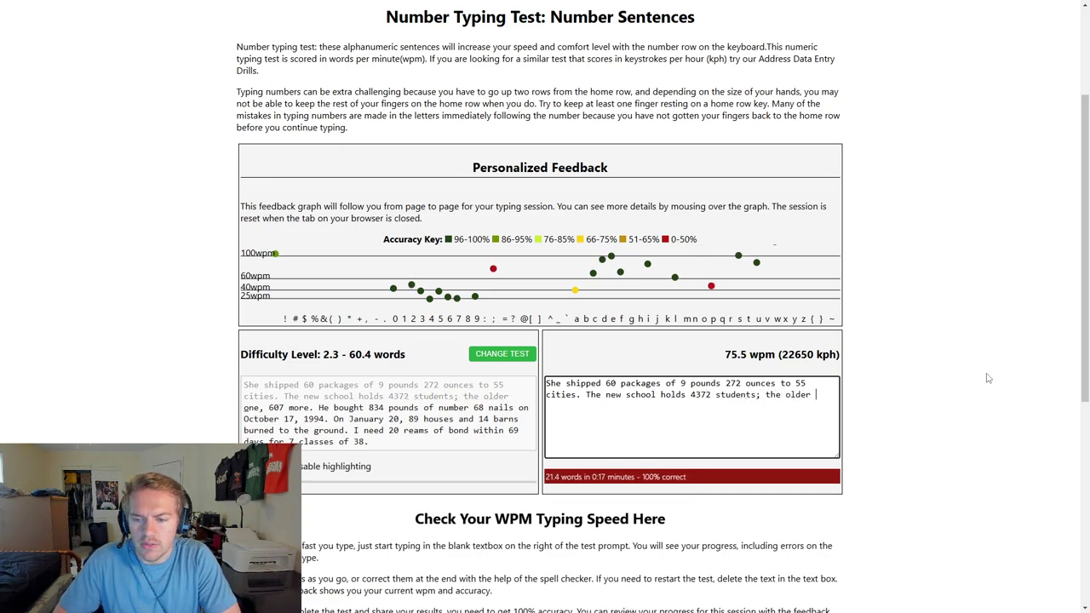
Continue the test text with "one, 607 more. He bought 834 pounds of number 68 nails on October 17, 1994.".
{"action": "type", "text": "one, 607 more. He bought 834 pound"}
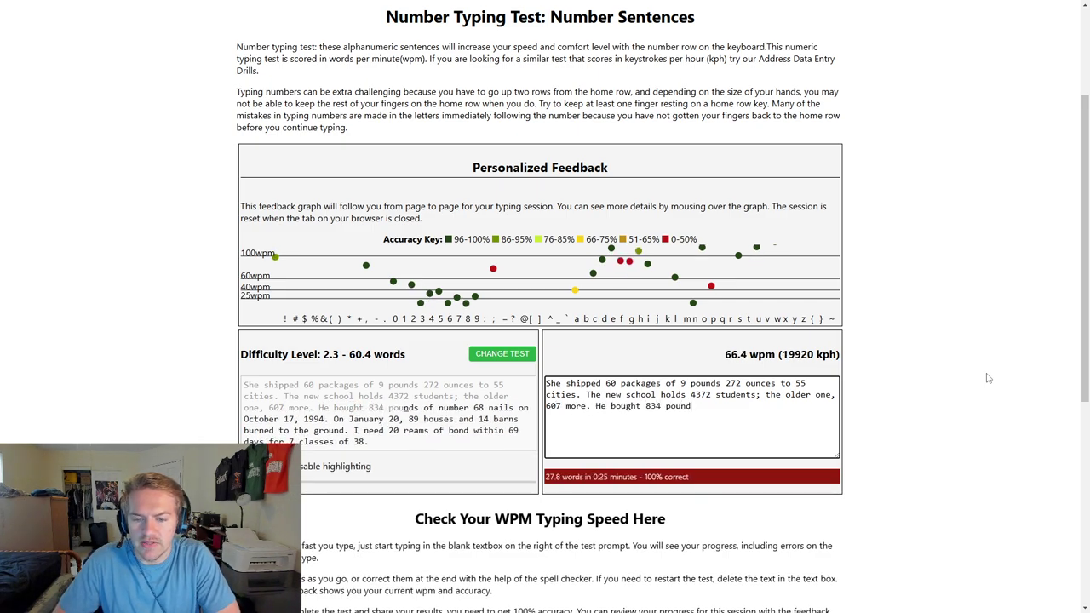
{"action": "type", "text": "s of number 68"}
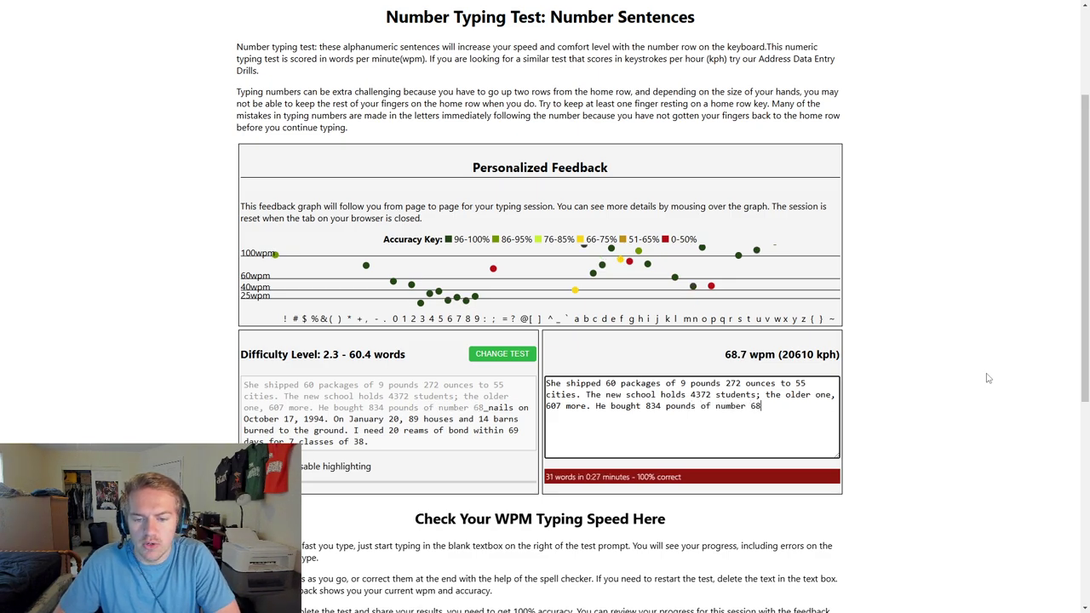
{"action": "type", "text": " nails on October "}
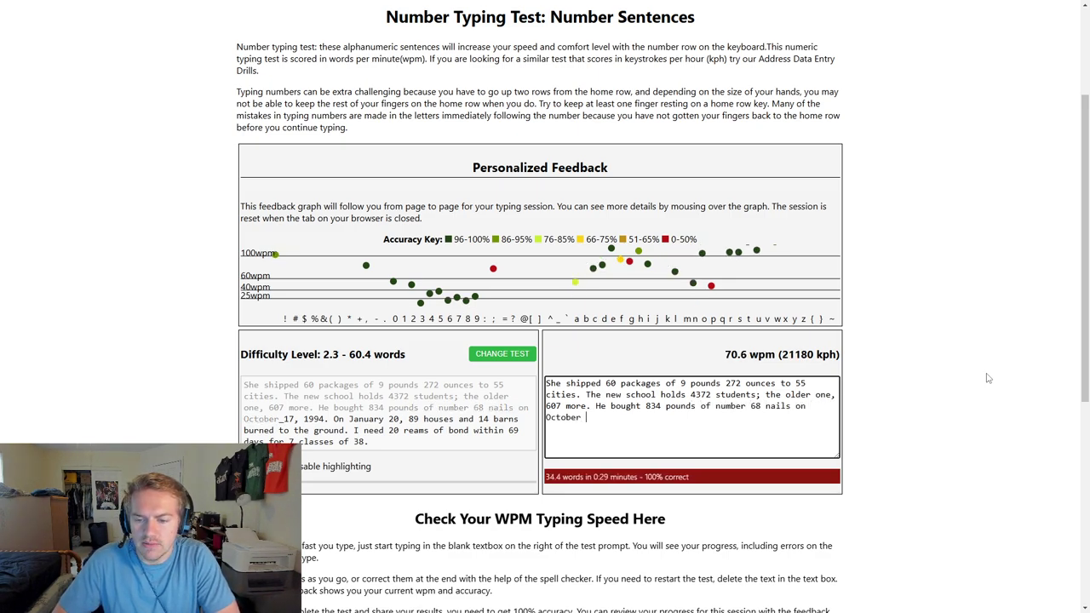
{"action": "type", "text": "17, 1994. O"}
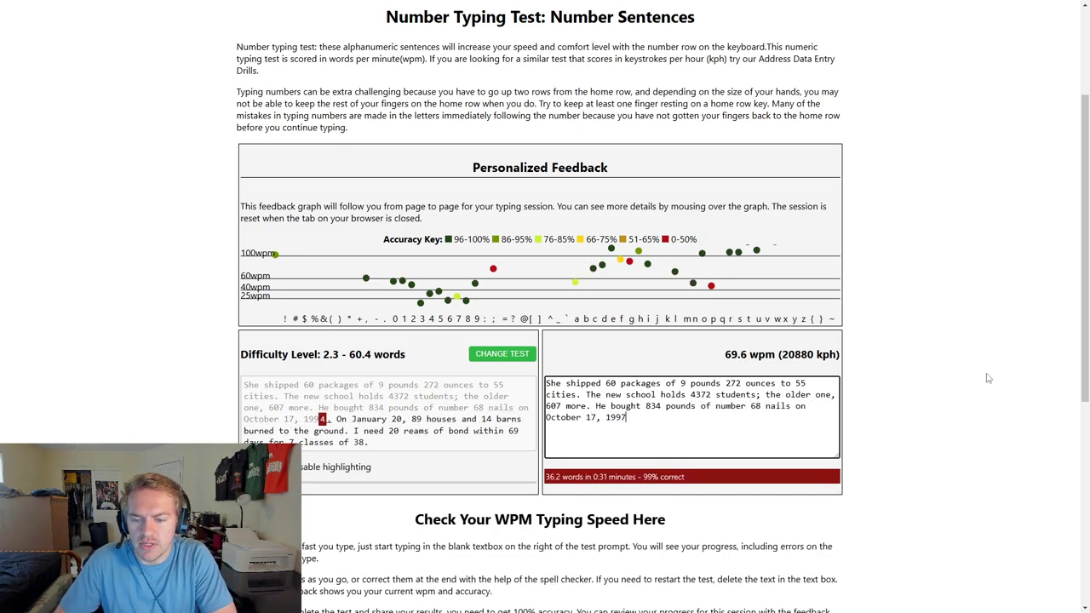
Enter the sentence "On January 20, 89 houses and 14 barns burned to the ground.", correcting mistyped characters.
{"action": "type", "text": "n Jan"}
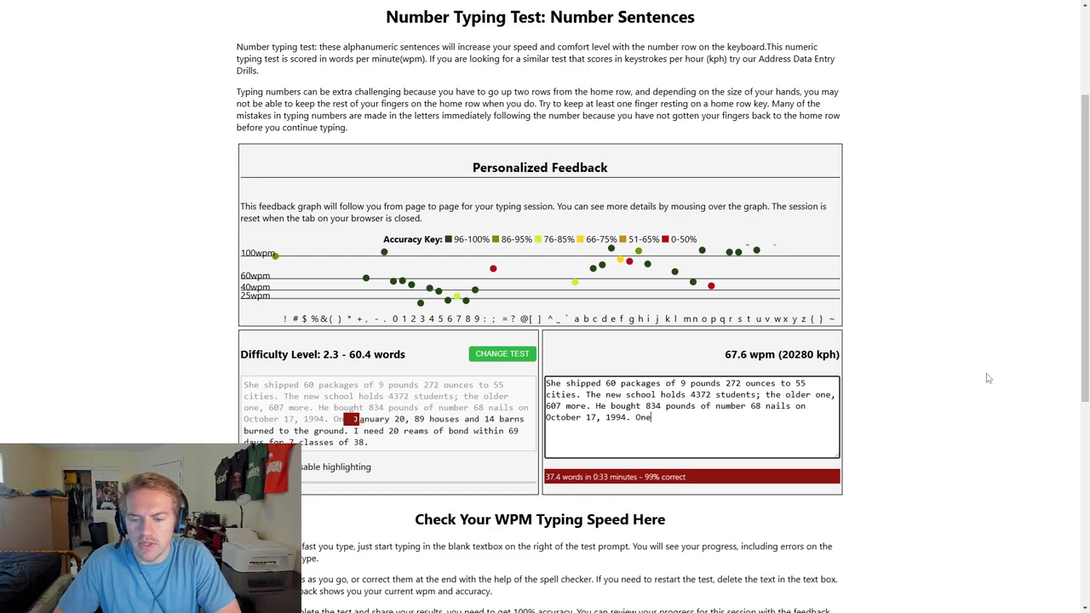
{"action": "type", "text": "uary 29"}
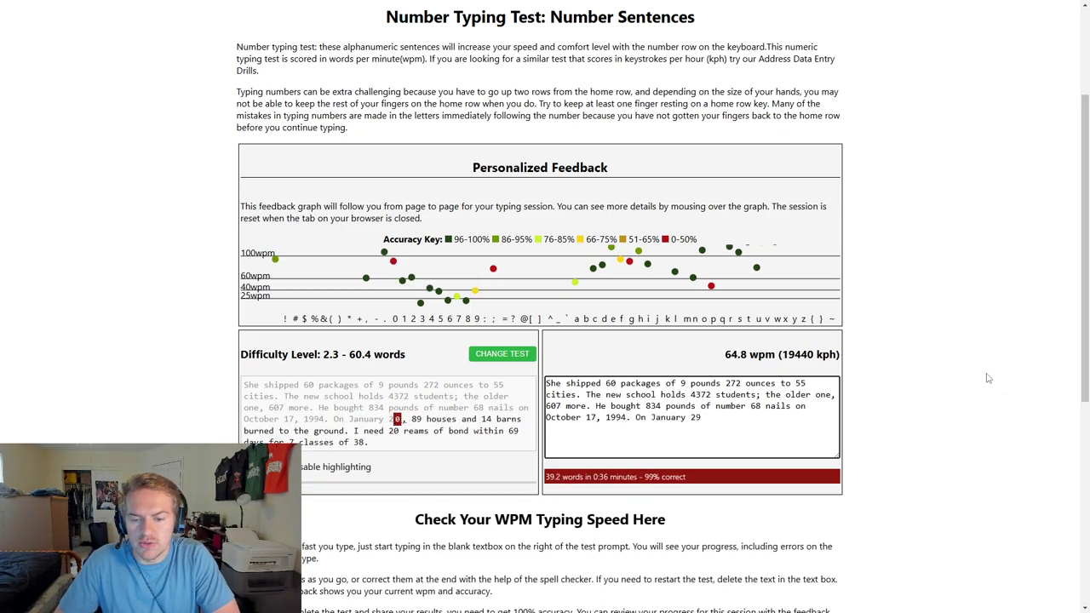
{"action": "key", "text": "BackSpace"}
{"action": "type", "text": "0, 8"}
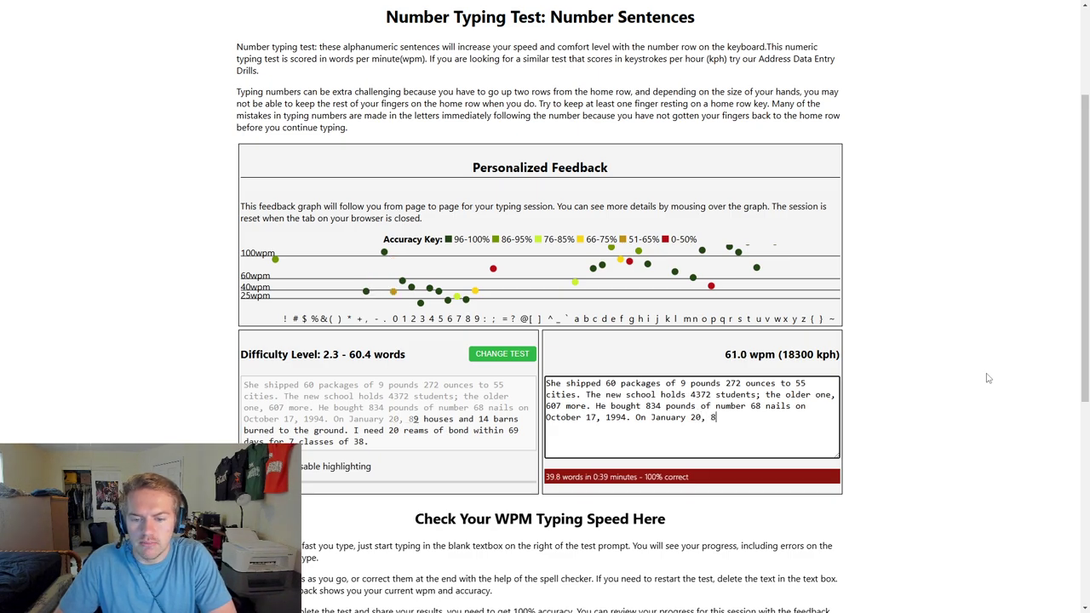
{"action": "type", "text": "9 houses and"}
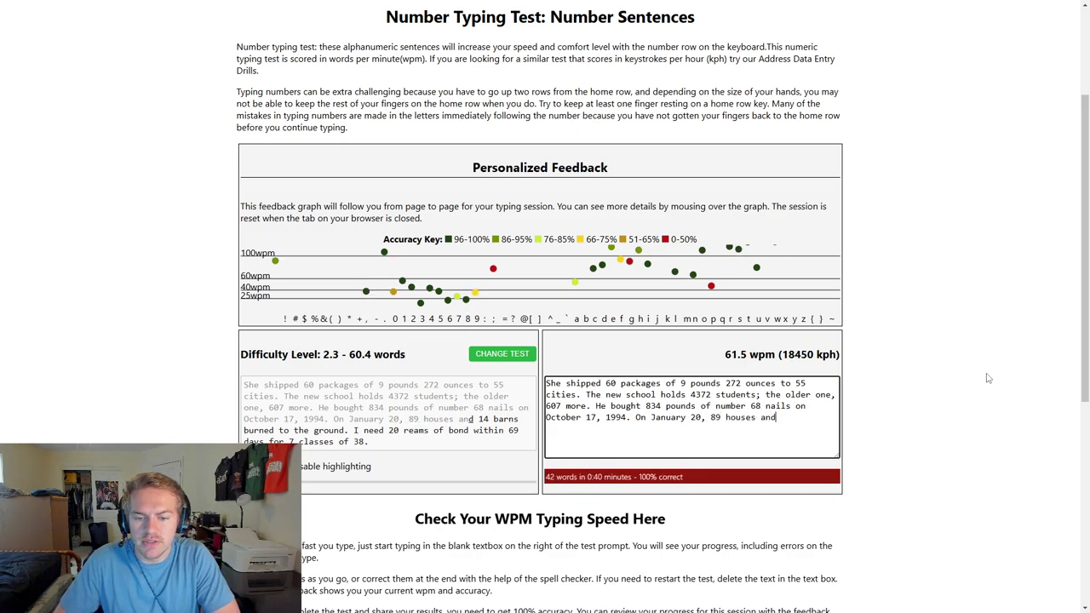
{"action": "type", "text": " 14 barns bu"}
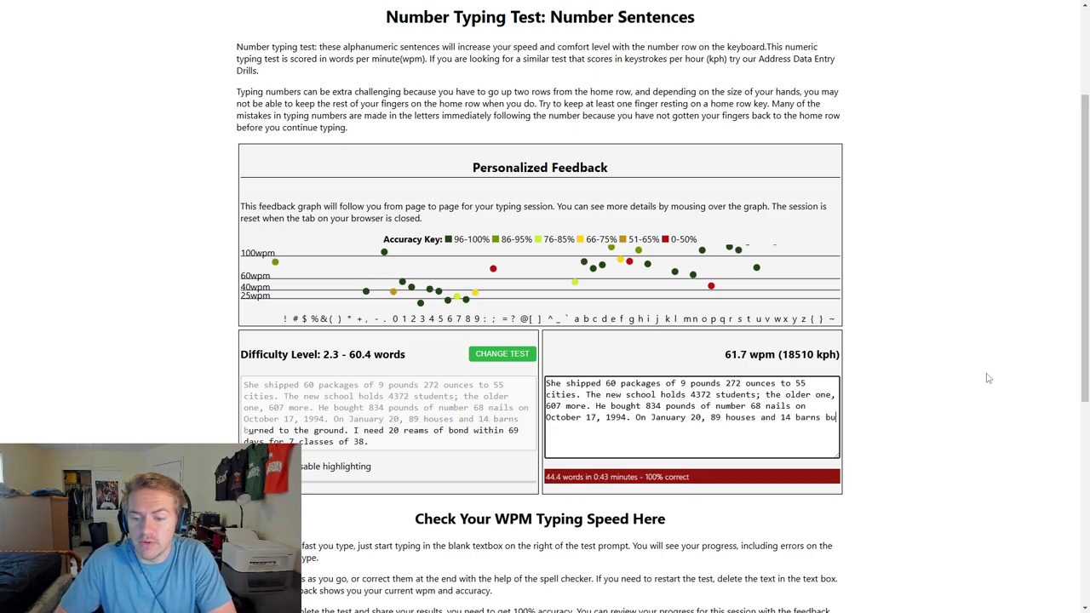
{"action": "type", "text": "rned to the ground. "}
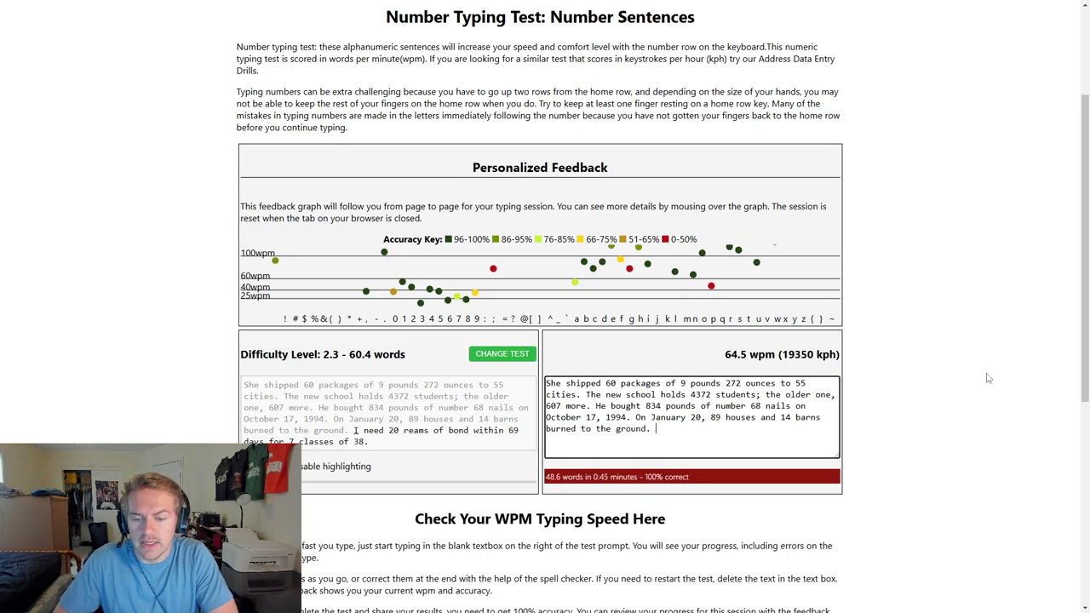
Complete the test with "I need 20 reams of bond within 69 days for 7 classes of 38.", correcting mistyped digits.
{"action": "type", "text": "I need 29"}
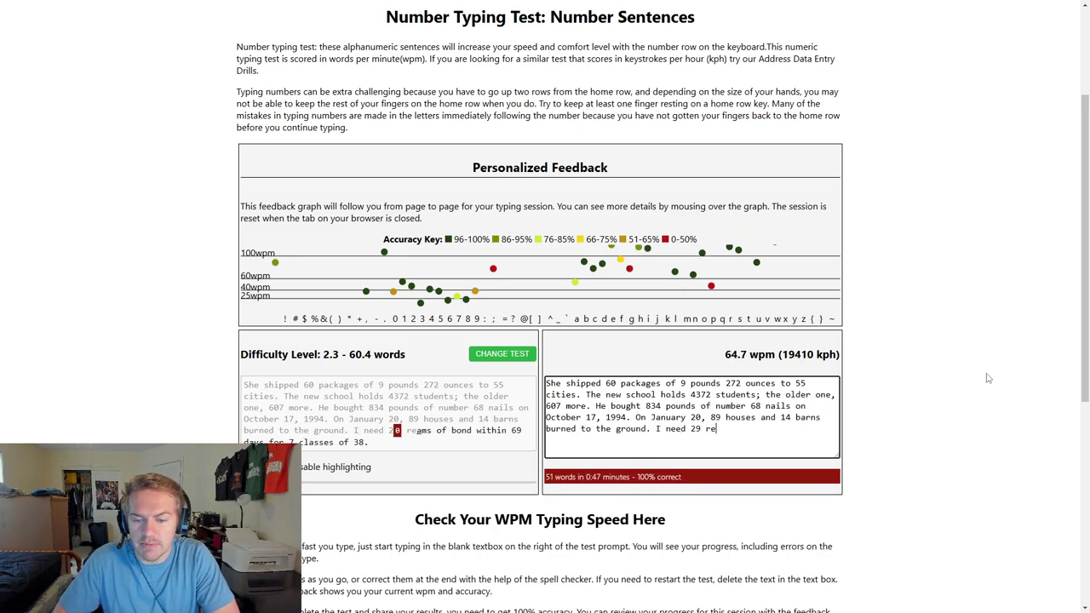
{"action": "key", "text": "BackSpace"}
{"action": "type", "text": "0 reams of bond within 5"}
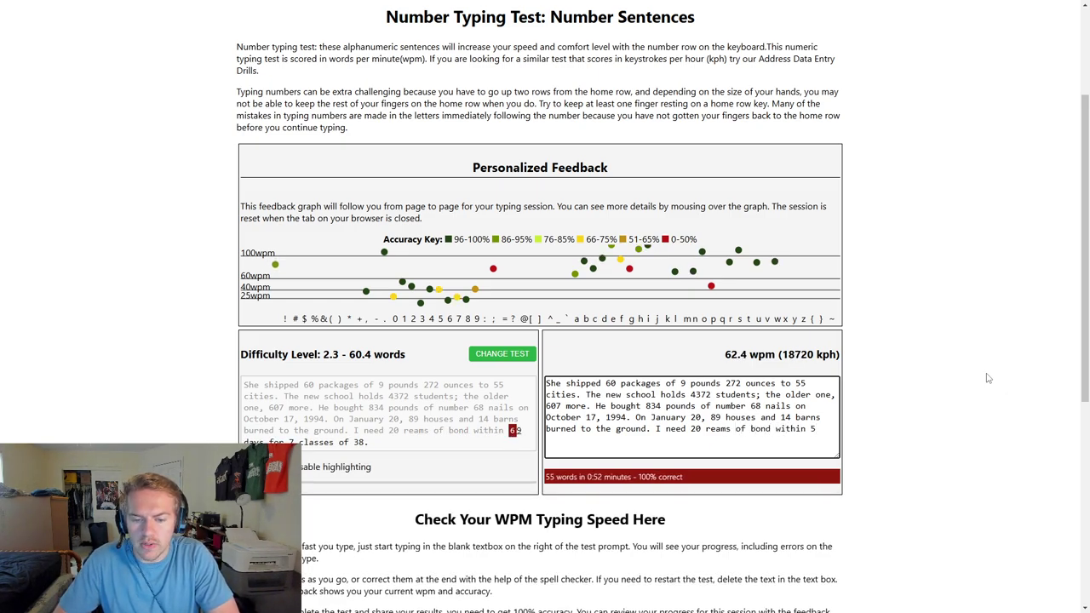
{"action": "key", "text": "BackSpace"}
{"action": "type", "text": "690"}
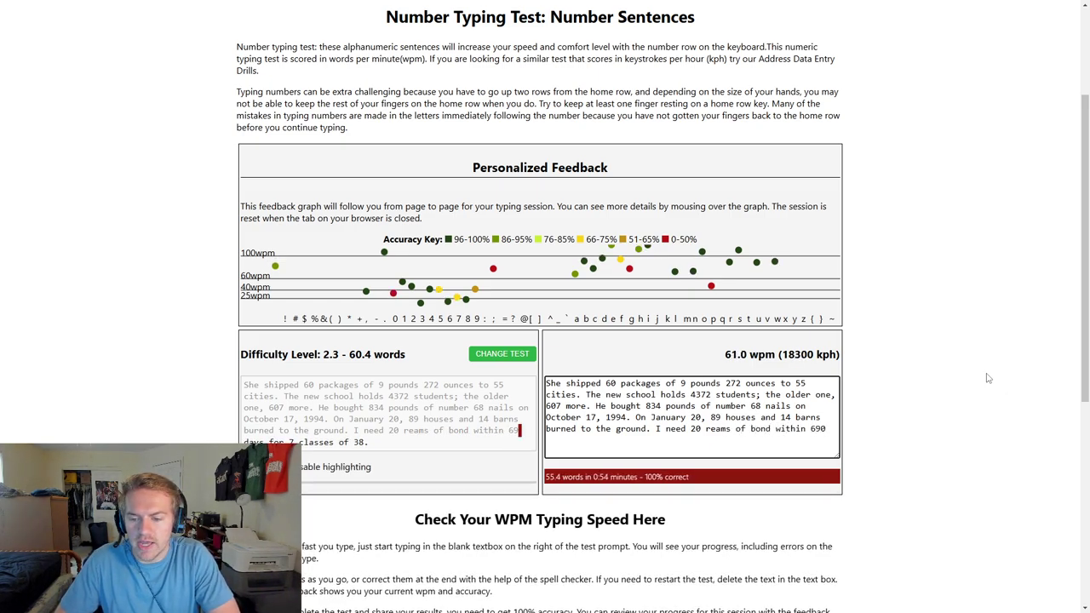
{"action": "key", "text": "BackSpace"}
{"action": "type", "text": "days for "}
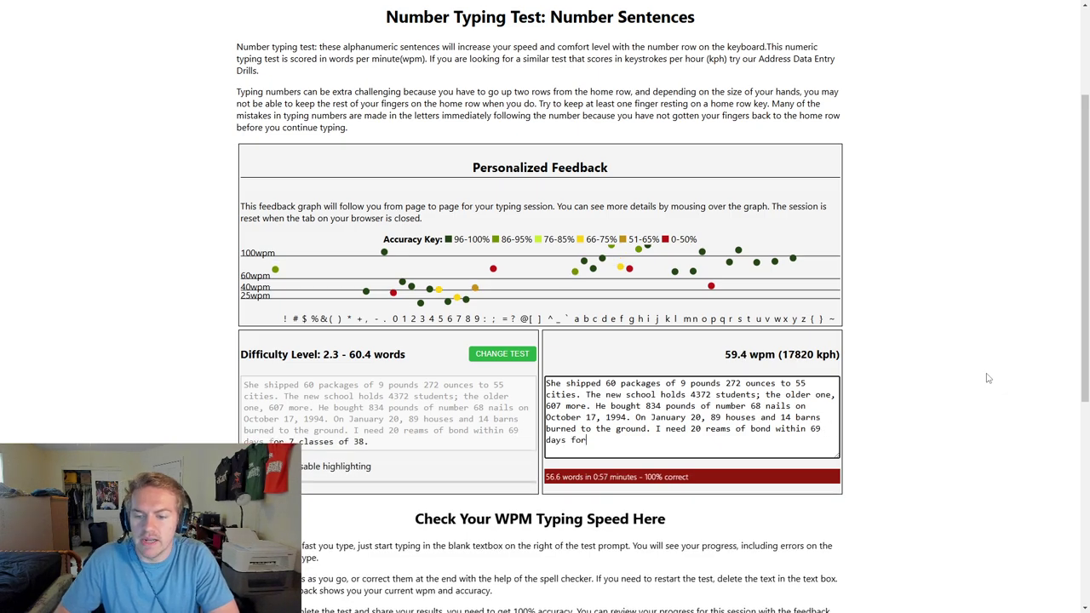
{"action": "type", "text": "7 classes "}
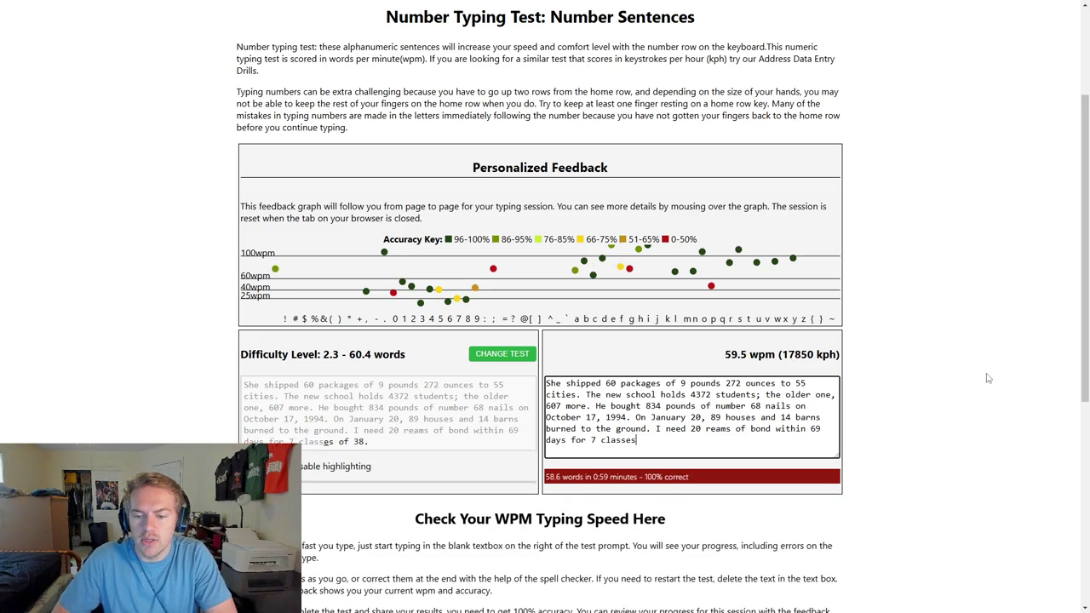
{"action": "type", "text": "of 38."}
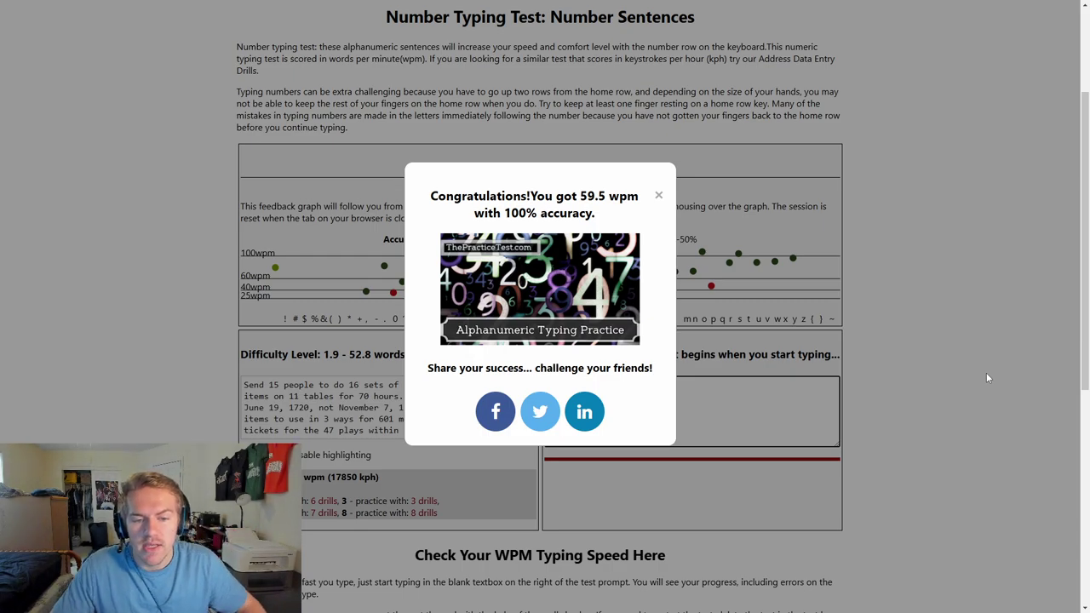
Dismiss the test result and switch to the prompt starting "The 2 men ran 78 miles 22 times", ready for text entry.
{"action": "left_click", "coordinate": [658, 195]}
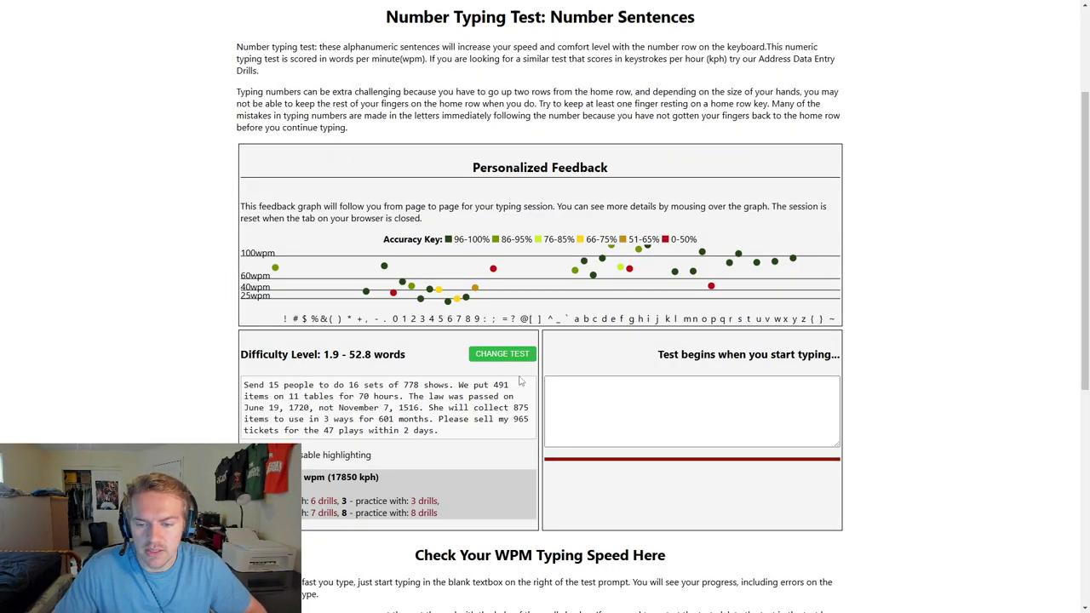
{"action": "left_click", "coordinate": [506, 354]}
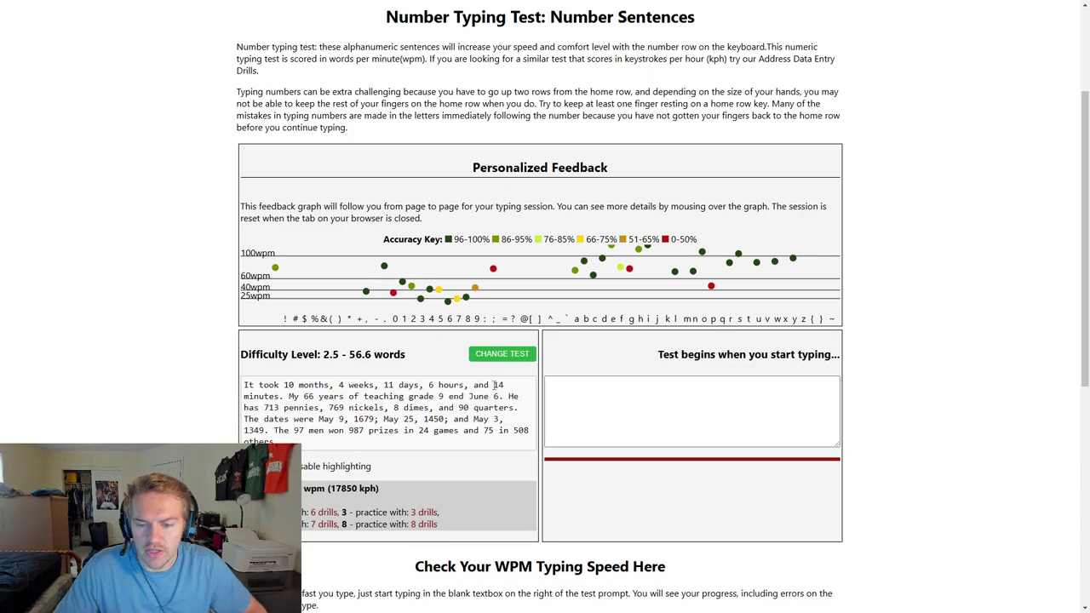
{"action": "left_click", "coordinate": [506, 358]}
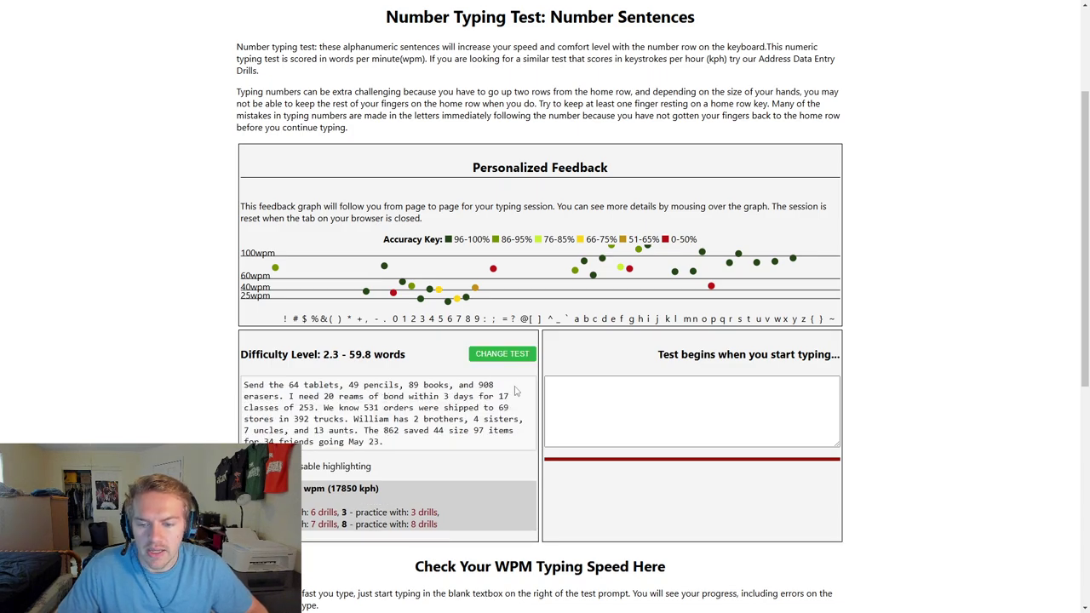
{"action": "left_click", "coordinate": [517, 358]}
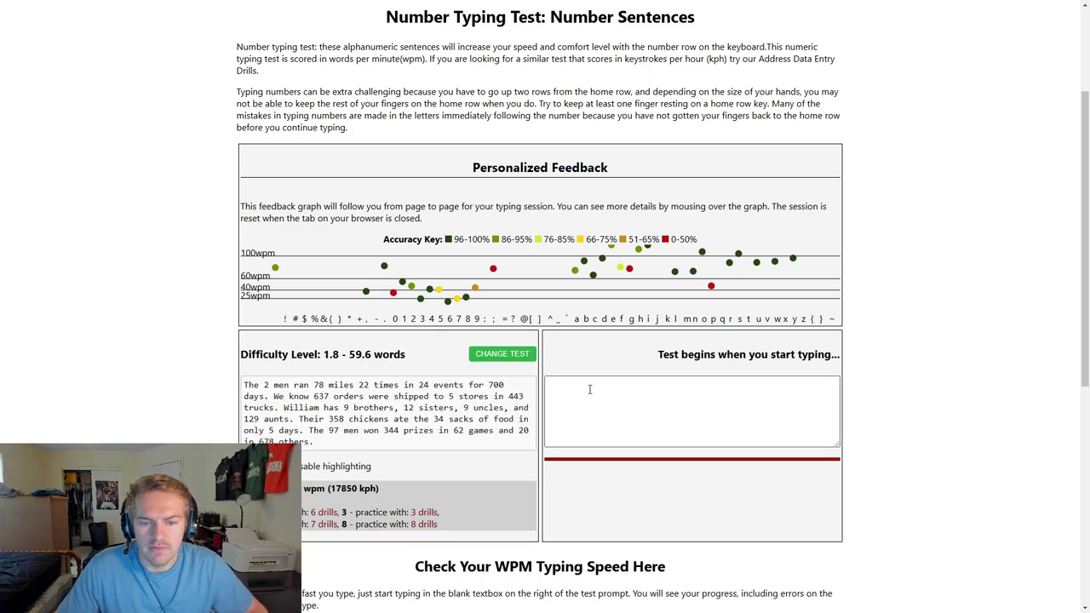
{"action": "left_click", "coordinate": [589, 389]}
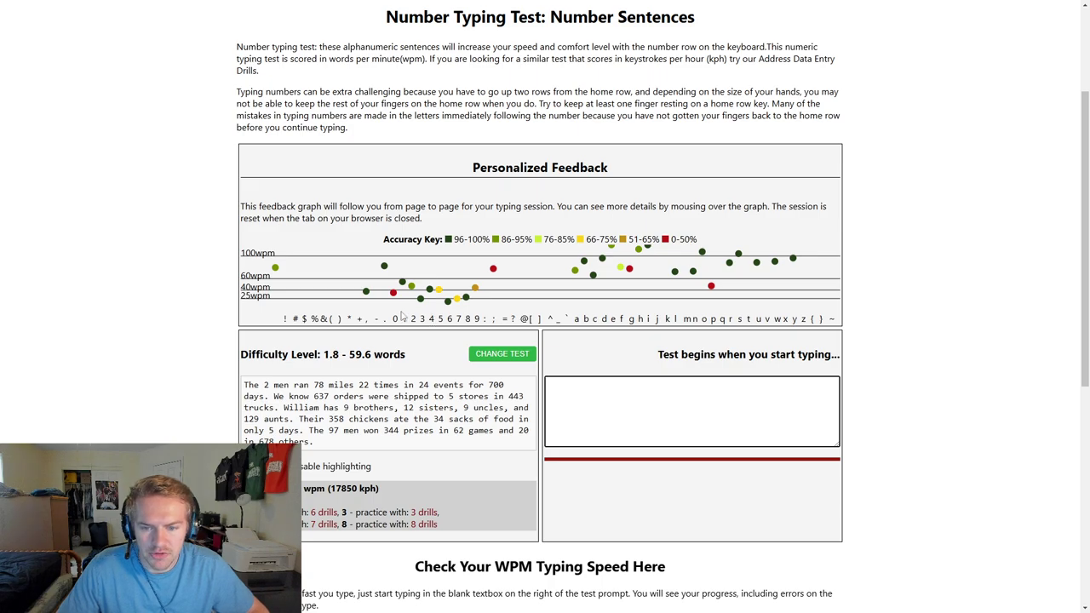
Examine the personalized feedback graph, including the marker for the digit 0.
{"action": "mouse_move", "coordinate": [392, 294]}
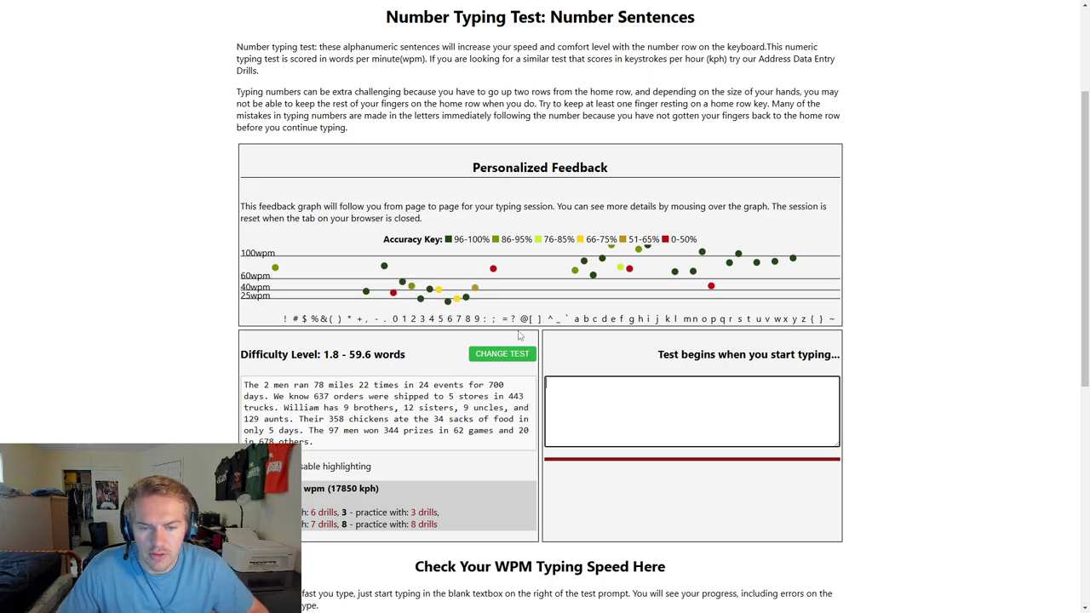
{"action": "scroll", "coordinate": [624, 392], "scroll_direction": "up", "scroll_amount": 2}
{"action": "scroll", "coordinate": [621, 393], "scroll_direction": "down", "scroll_amount": 3}
{"action": "scroll", "coordinate": [608, 394], "scroll_direction": "up", "scroll_amount": 1}
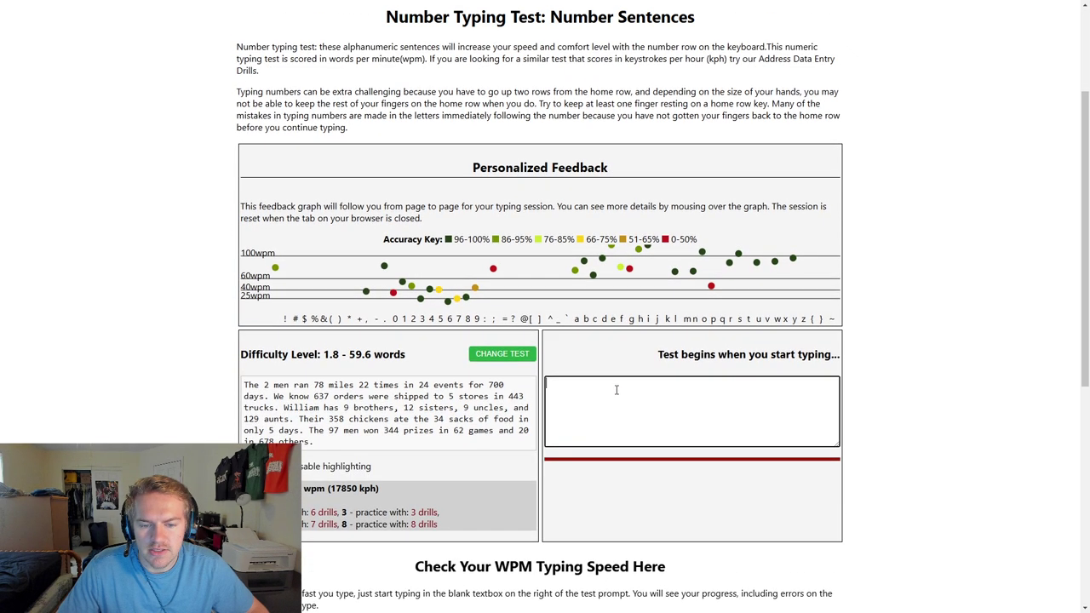
Start the typing test by entering "The 2 men ran 78 miles 22 times in 24 events for".
{"action": "scroll", "coordinate": [597, 392], "scroll_direction": "down", "scroll_amount": 3}
{"action": "scroll", "coordinate": [606, 395], "scroll_direction": "up", "scroll_amount": 2}
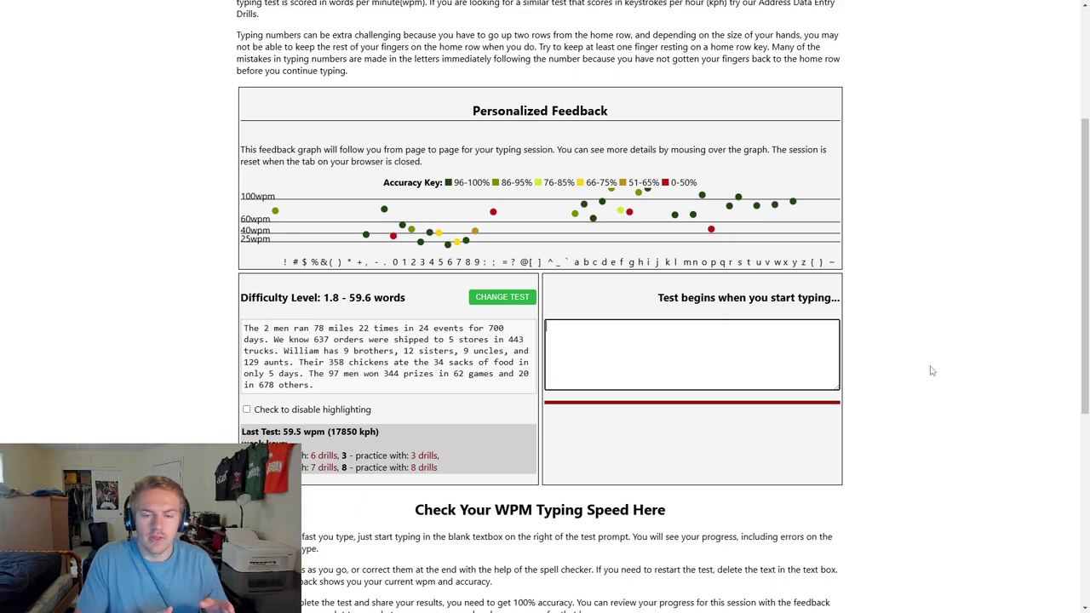
{"action": "scroll", "coordinate": [928, 372], "scroll_direction": "up", "scroll_amount": 1}
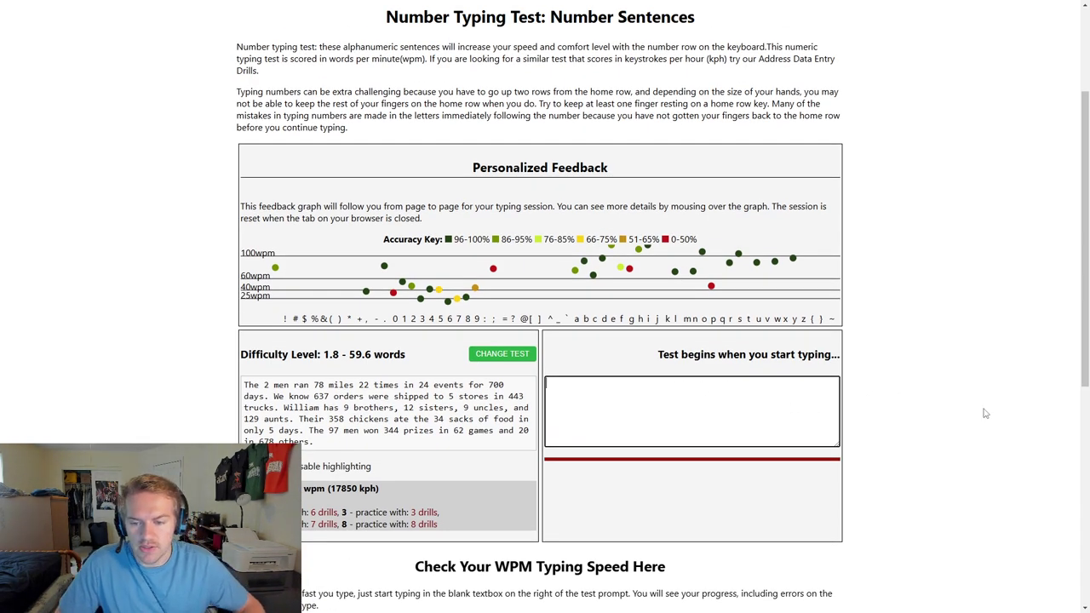
{"action": "type", "text": "The 2 men ran "}
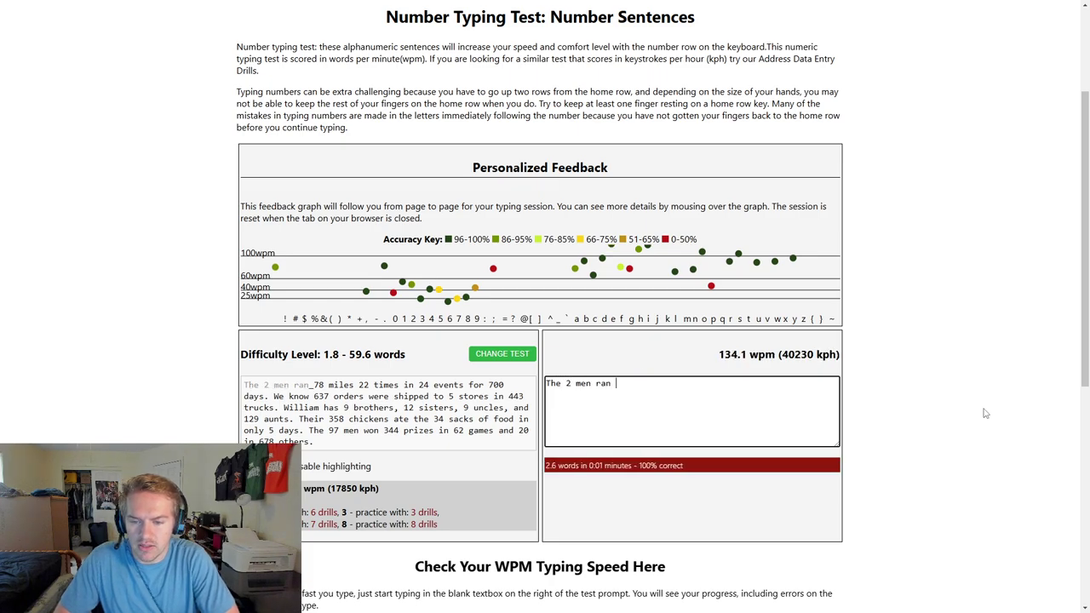
{"action": "type", "text": "78 miles 22 times in"}
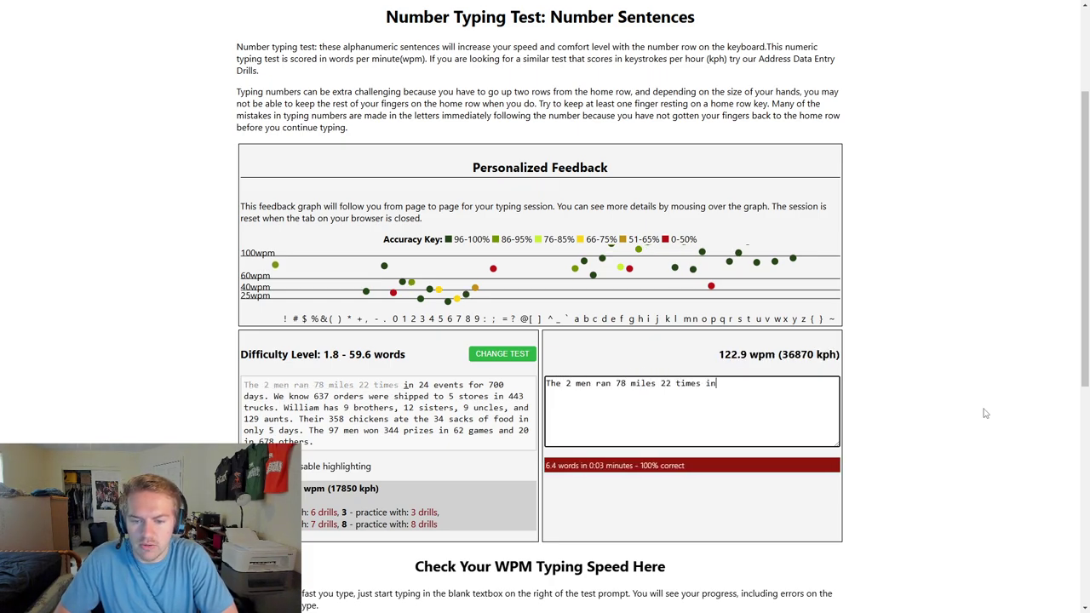
{"action": "type", "text": " 24 events for "}
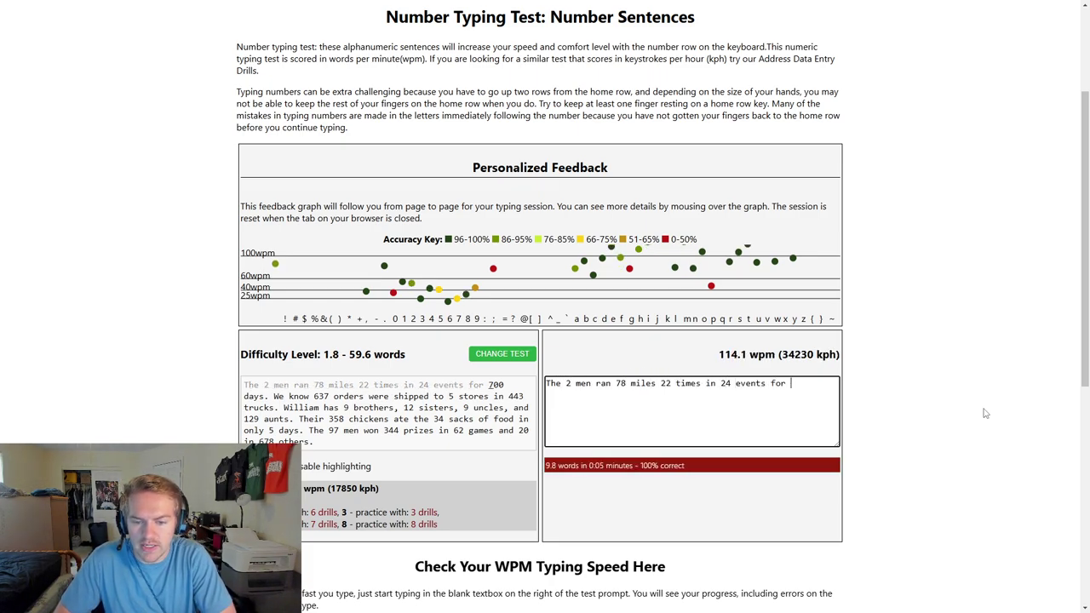
Enter "700 days. We know 637 orders were shipped to 5 stores in 443 trucks." and the prompt text up to "12 si", correcting mistyped characters.
{"action": "type", "text": "700 days. We know 9"}
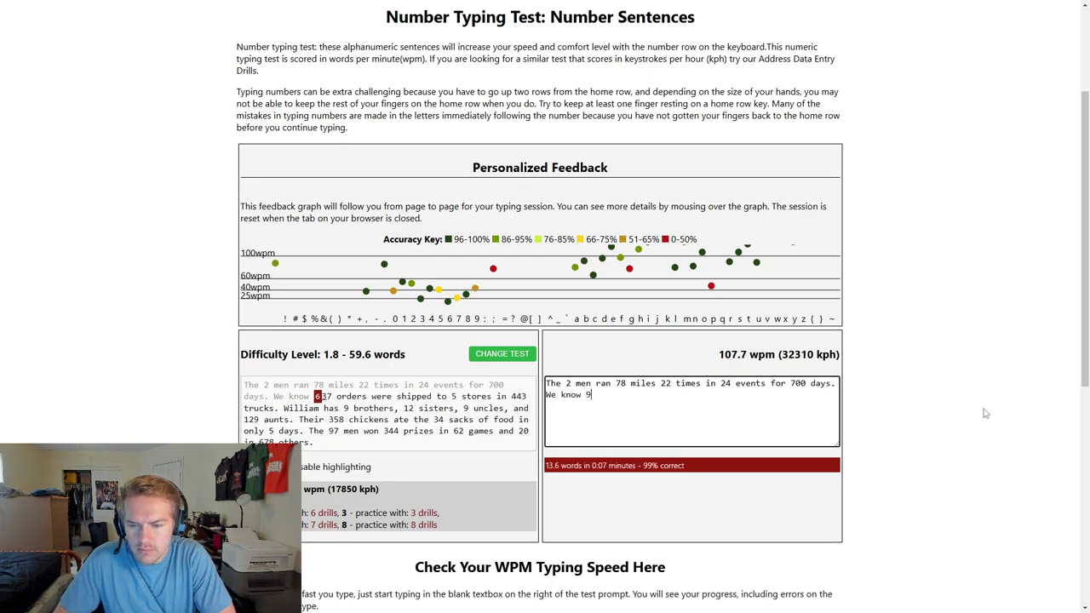
{"action": "key", "text": "BackSpace"}
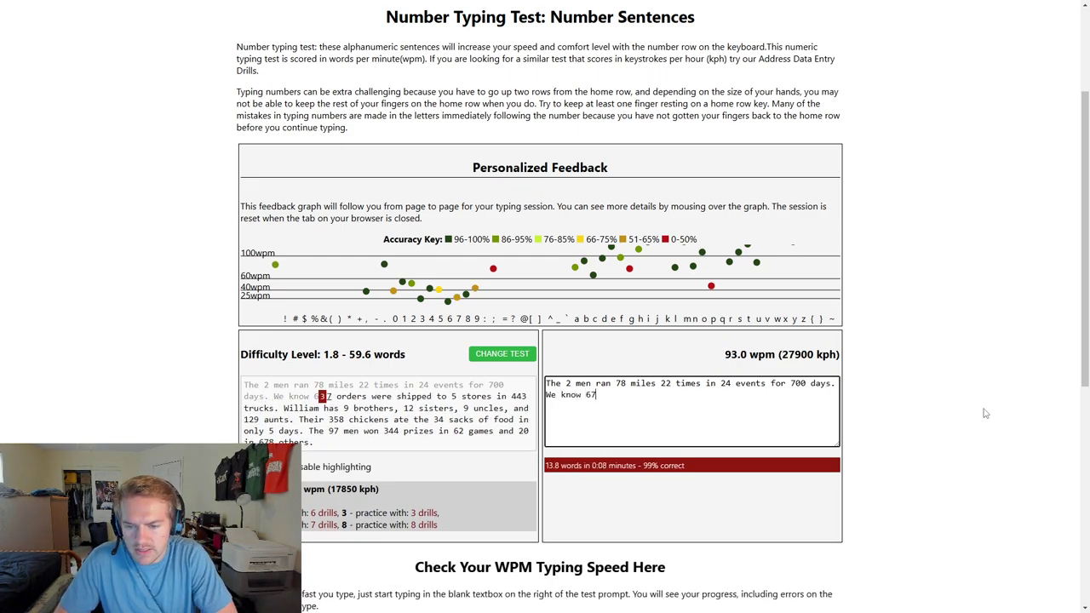
{"action": "type", "text": "637 orders were ship0pe"}
{"action": "key", "text": "BackSpace"}
{"action": "key", "text": "BackSpace"}
{"action": "key", "text": "BackSpace"}
{"action": "type", "text": "ped to 5 stores in 443 trucks. William has 9 brothers, 12 si"}
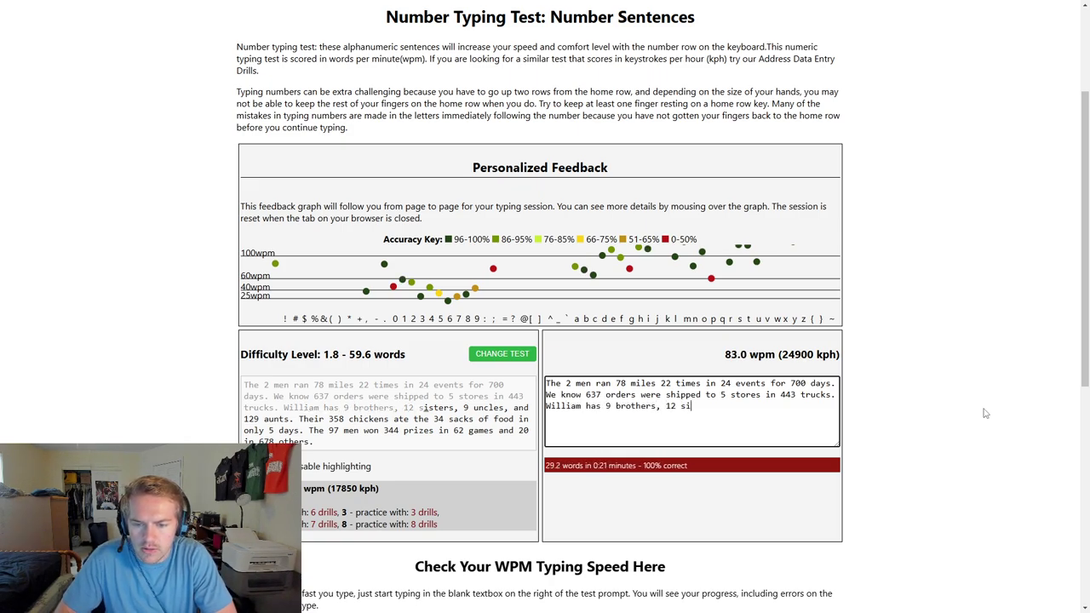
Continue the test with "sters, 9 uncles, and 129 aunts. Their 358 chickens ate the 34 sacks of food in only 5 days. The 97 men".
{"action": "type", "text": "sters, 9 uncles, an"}
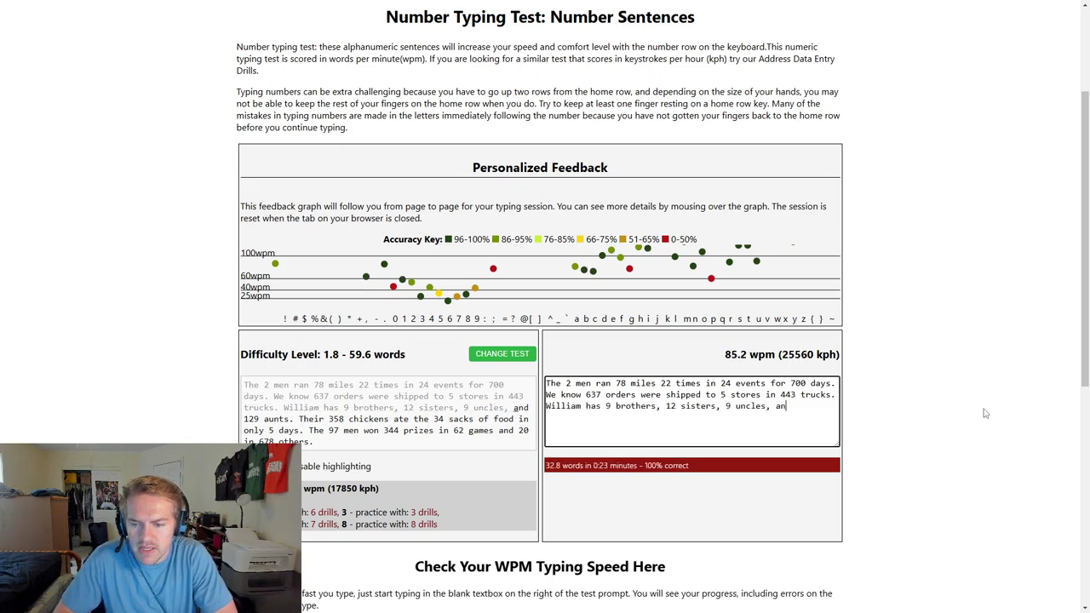
{"action": "type", "text": "d 129 aunts. Th"}
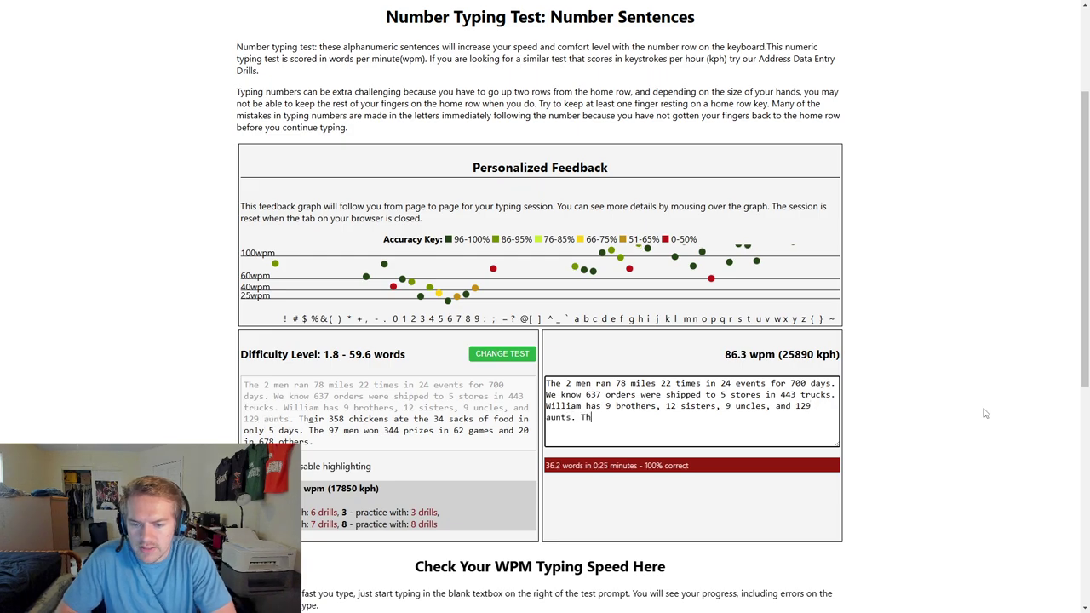
{"action": "type", "text": "eir 358 chickens at"}
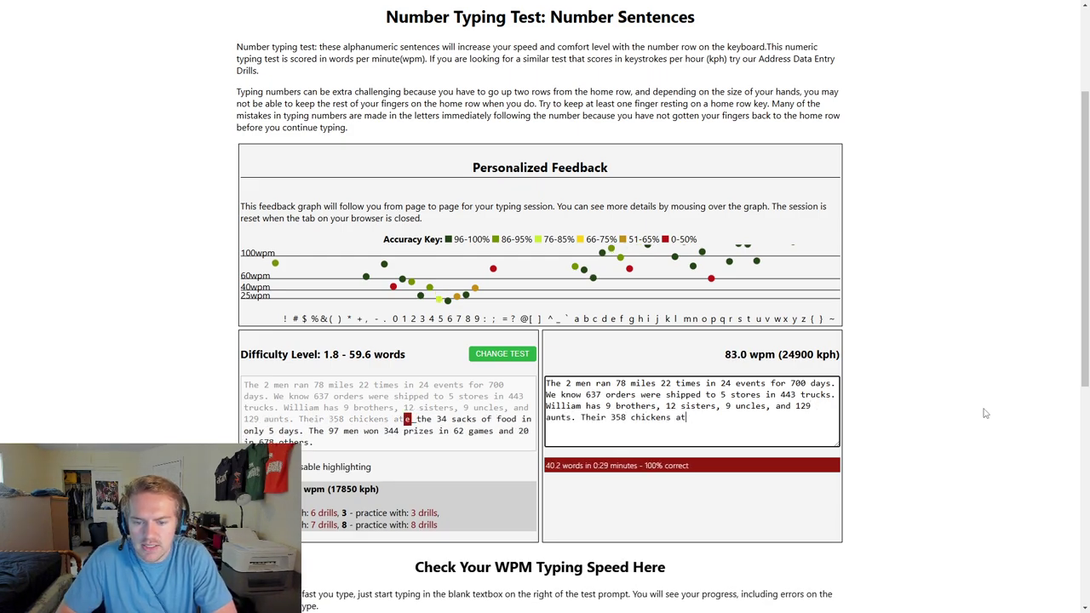
{"action": "type", "text": "e the 34 sac"}
{"action": "type", "text": "ks of food in only 5"}
{"action": "type", "text": " days. The 97 men"}
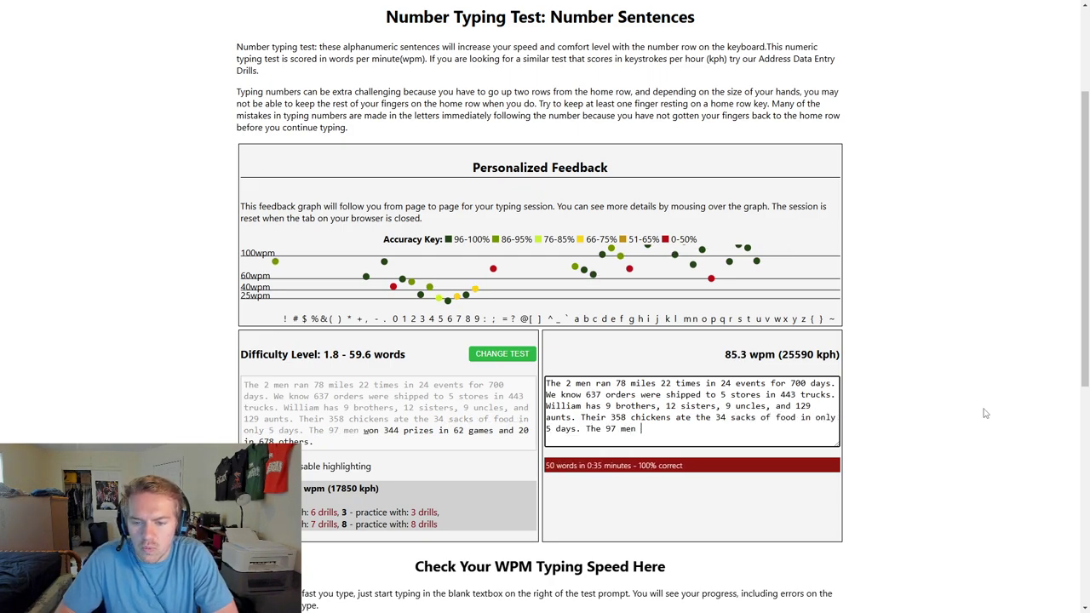
Complete the test with "won 344 prizes in 62 games and 20 in 678 others.", correcting a mistyped digit, and dismiss the result.
{"action": "type", "text": " won 344 prizes"}
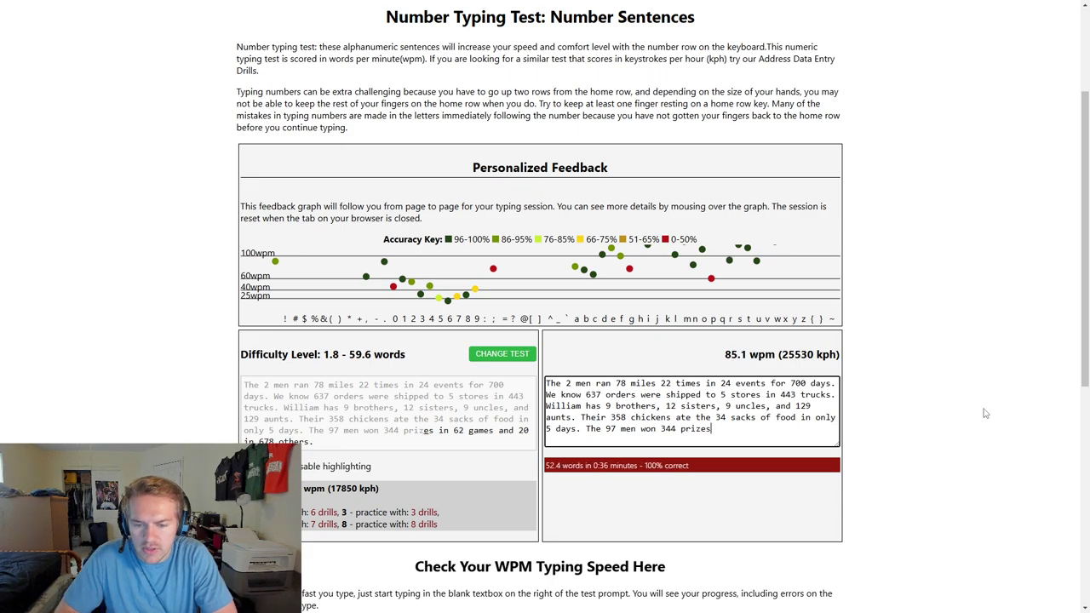
{"action": "type", "text": "in 62 games and"}
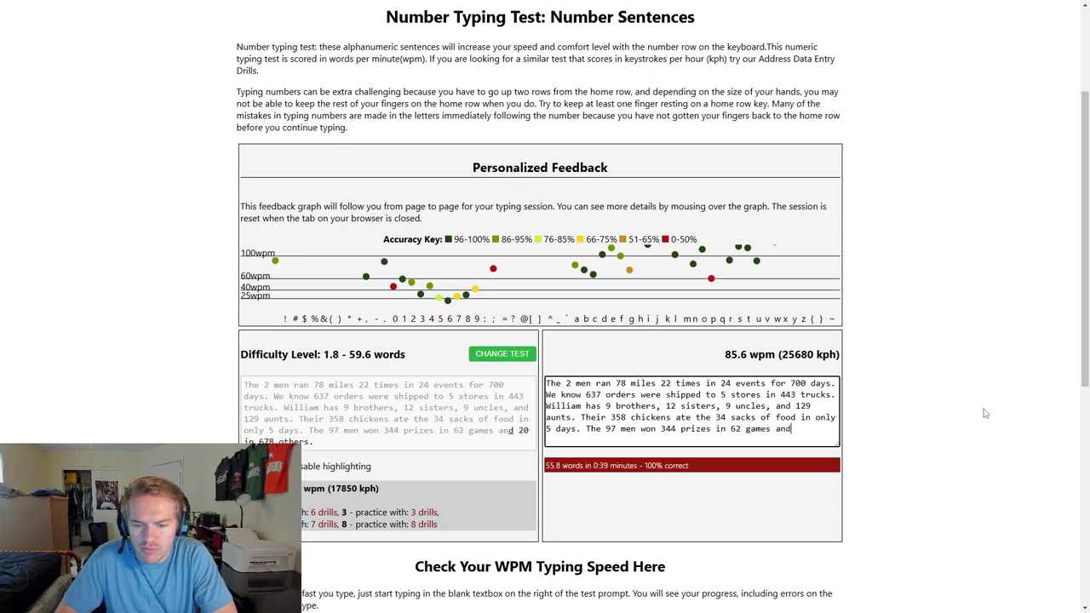
{"action": "type", "text": " 20 in "}
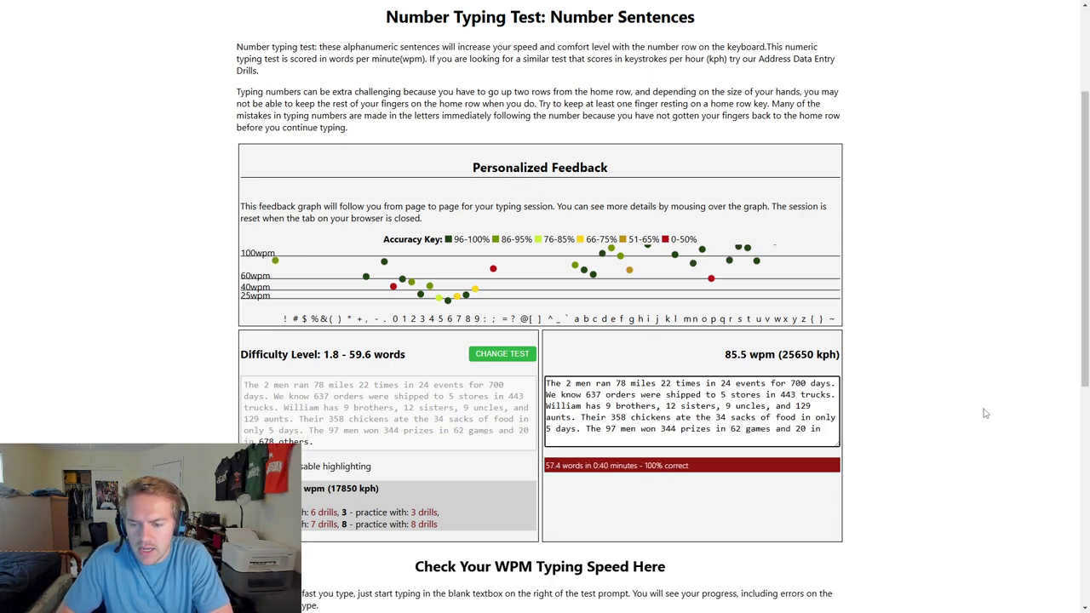
{"action": "type", "text": "5"}
{"action": "key", "text": "BackSpace"}
{"action": "type", "text": "678 others."}
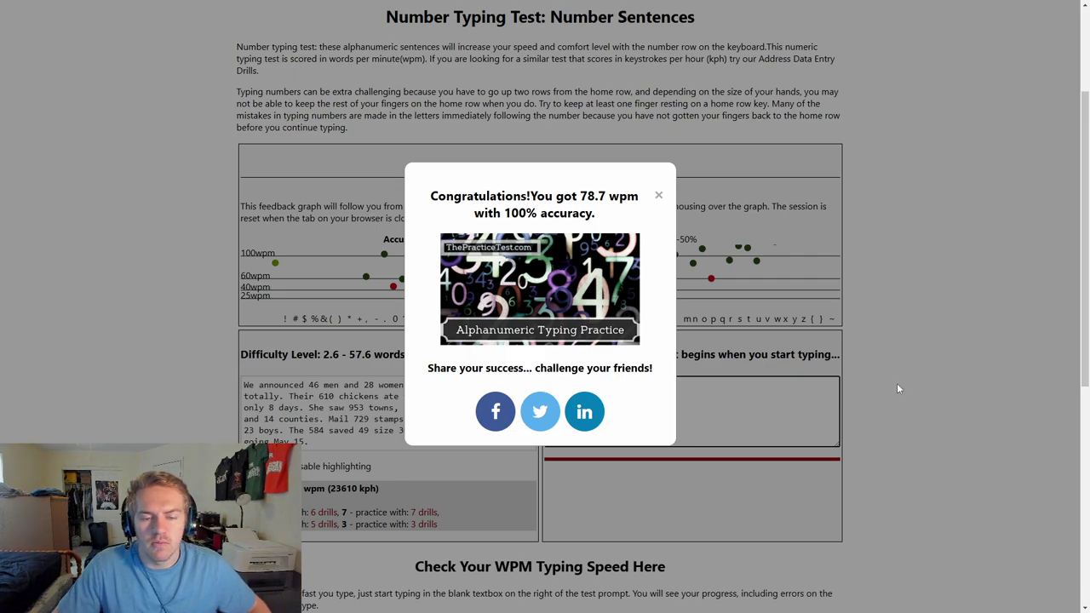
{"action": "left_click", "coordinate": [659, 195]}
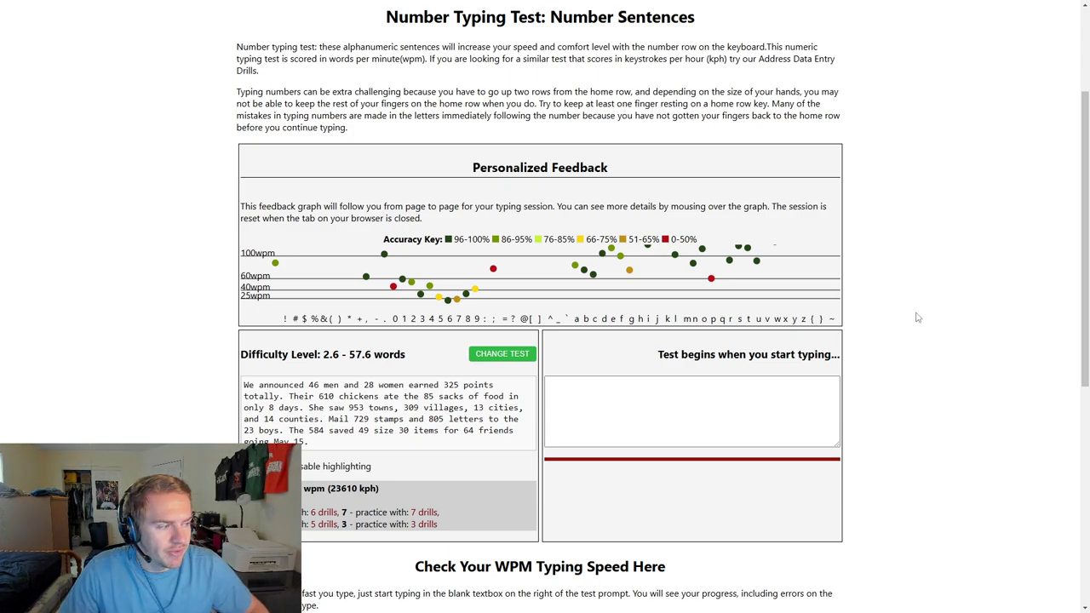
{"action": "scroll", "coordinate": [917, 316], "scroll_direction": "down", "scroll_amount": 1}
{"action": "scroll", "coordinate": [917, 316], "scroll_direction": "up", "scroll_amount": 1}
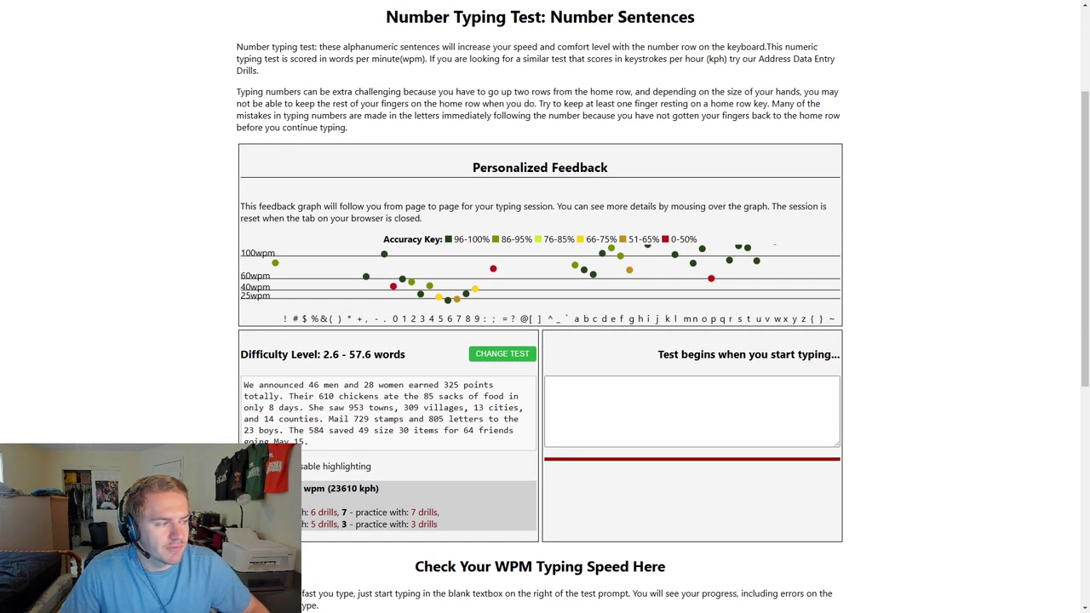
{"action": "scroll", "coordinate": [894, 264], "scroll_direction": "down", "scroll_amount": 1}
{"action": "scroll", "coordinate": [876, 267], "scroll_direction": "down", "scroll_amount": 2}
{"action": "scroll", "coordinate": [876, 267], "scroll_direction": "up", "scroll_amount": 5}
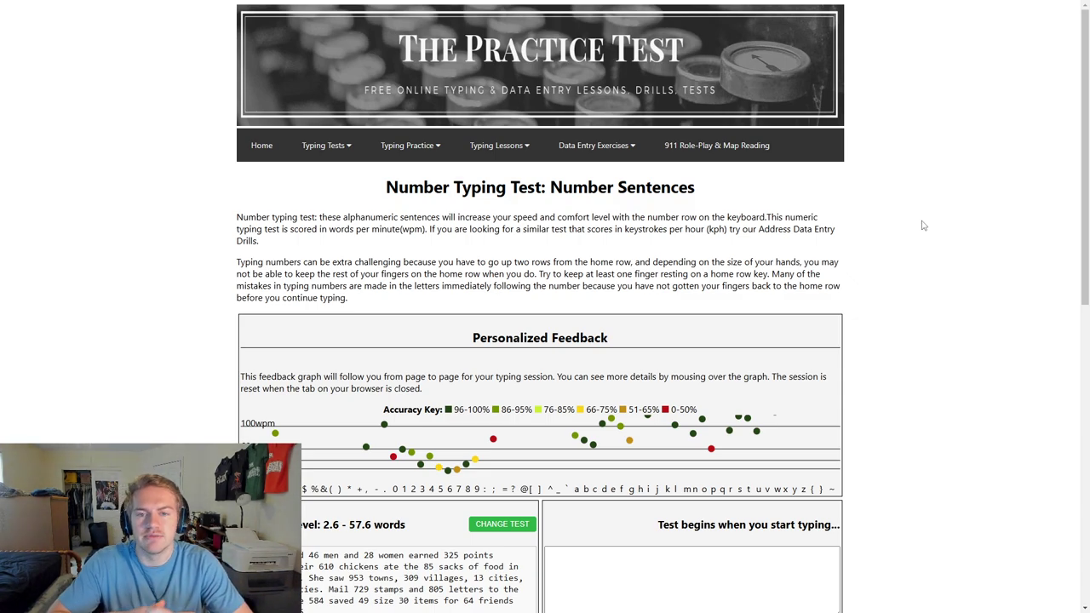
{"action": "scroll", "coordinate": [895, 224], "scroll_direction": "down", "scroll_amount": 1}
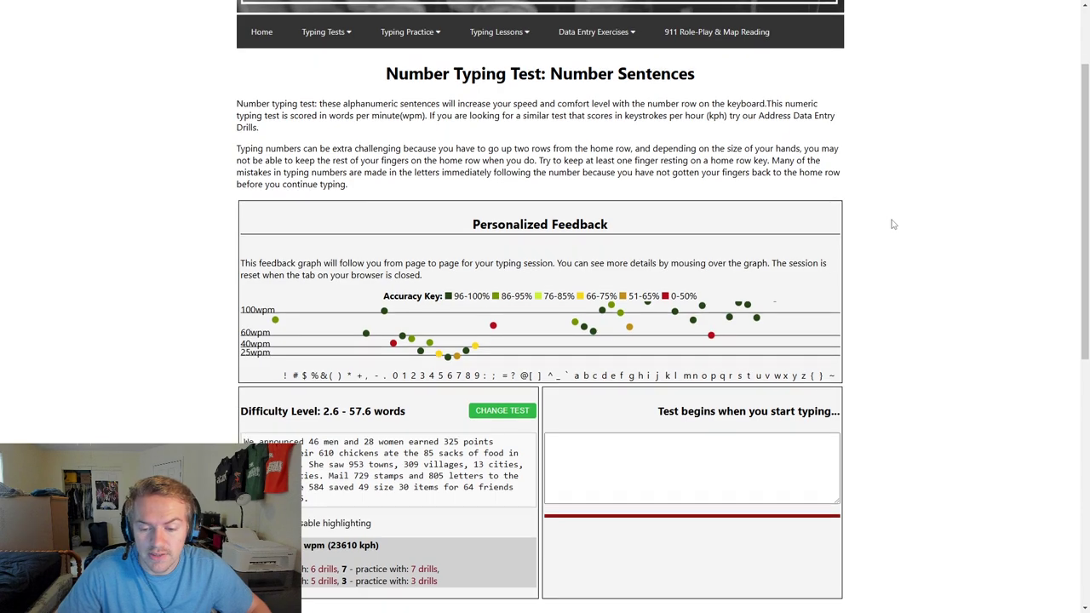